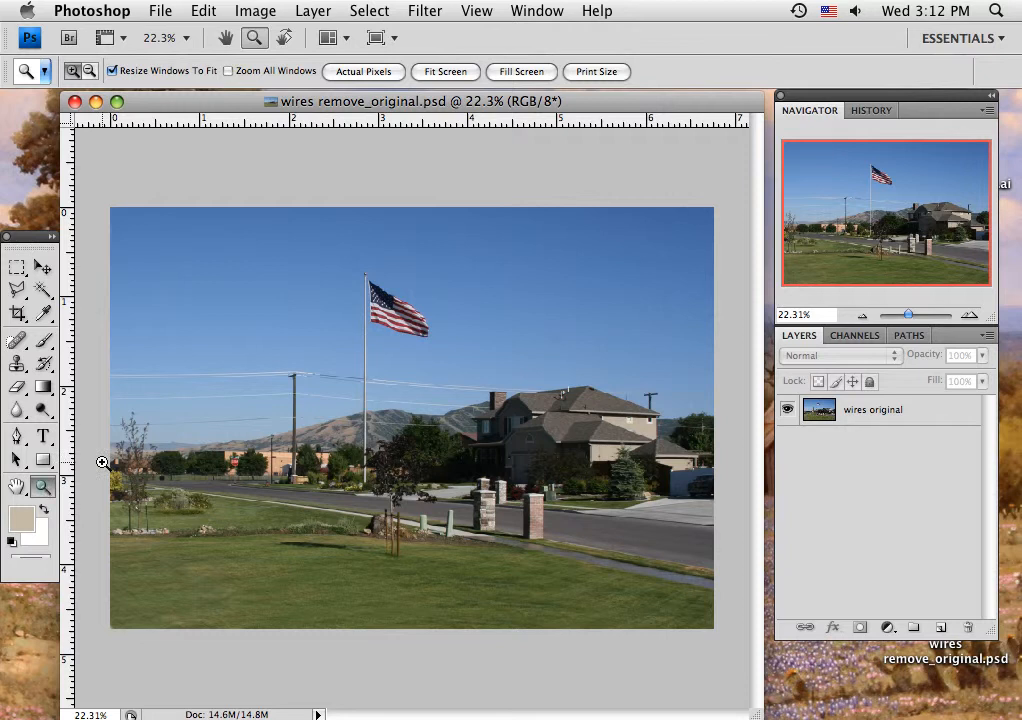
Step: Set up the Clone Stamp with the soft 13 px brush on the wires original layer, working near the utility pole's top
{"action": "left_click_drag", "start_coordinate": [272, 359], "coordinate": [320, 410]}
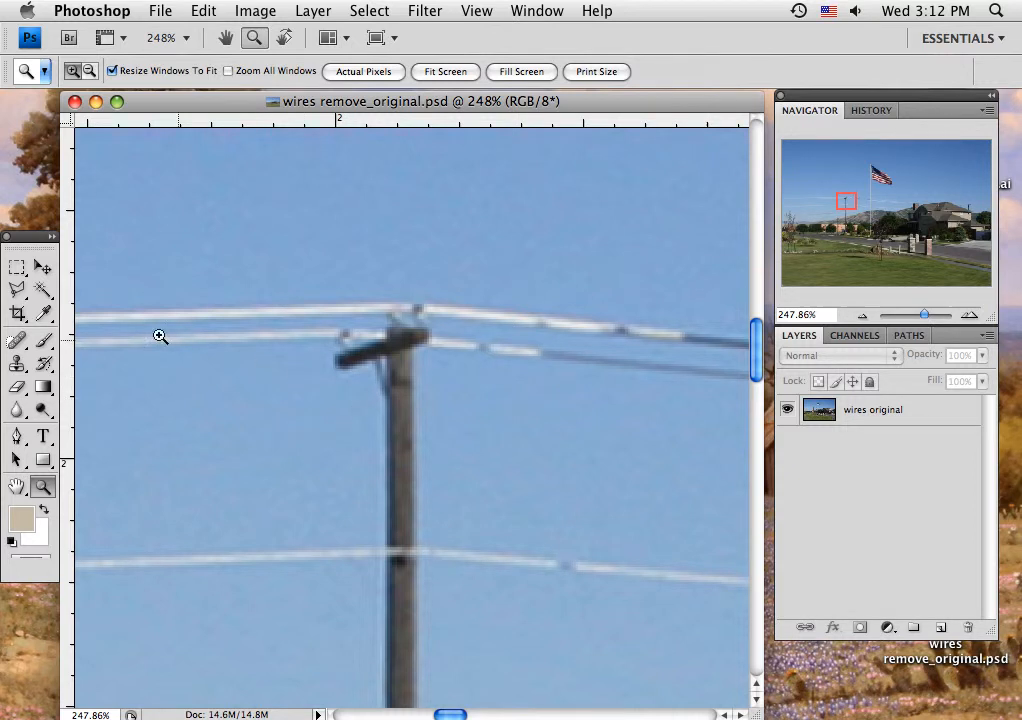
{"action": "left_click", "coordinate": [17, 363]}
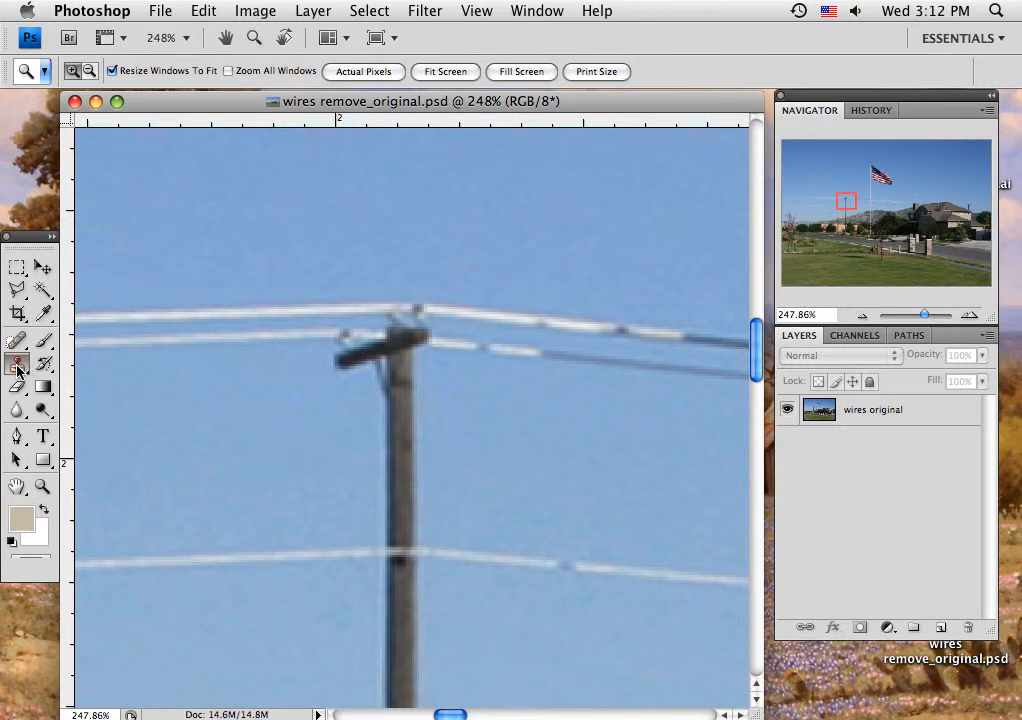
{"action": "left_click", "coordinate": [194, 358]}
{"action": "key", "text": "super+z"}
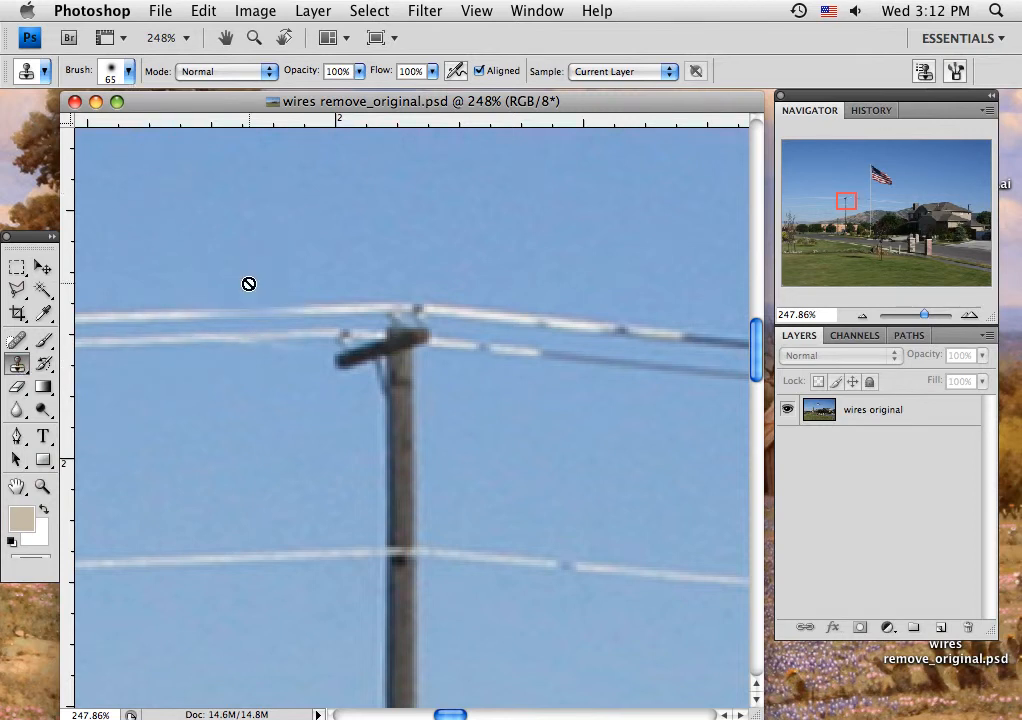
{"action": "left_click", "coordinate": [883, 421]}
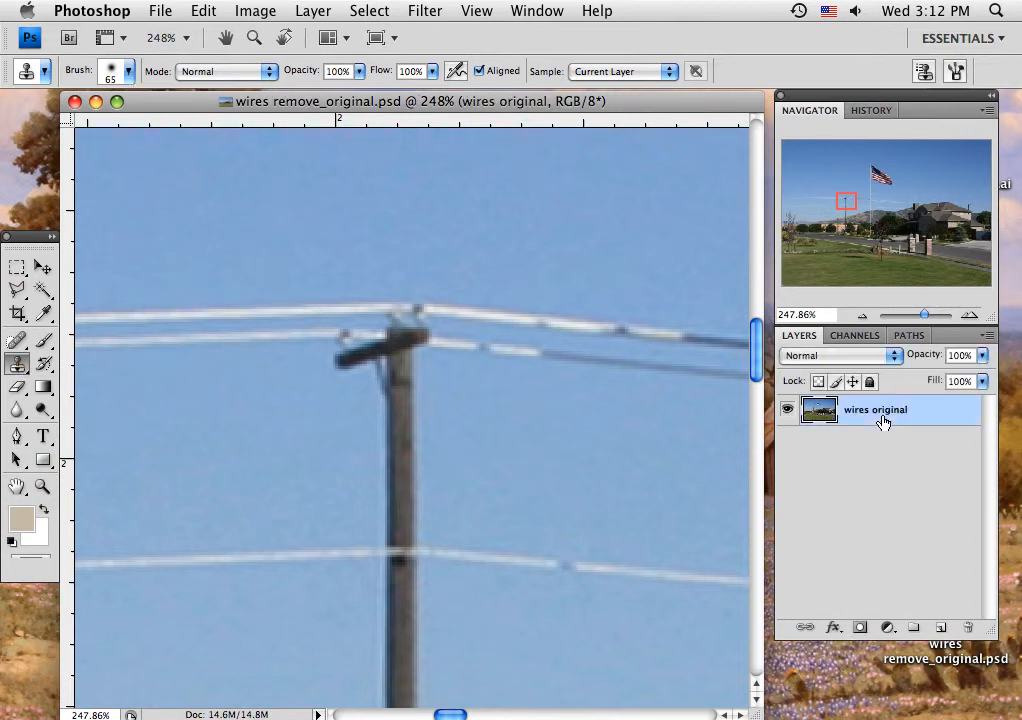
{"action": "left_click", "coordinate": [113, 67]}
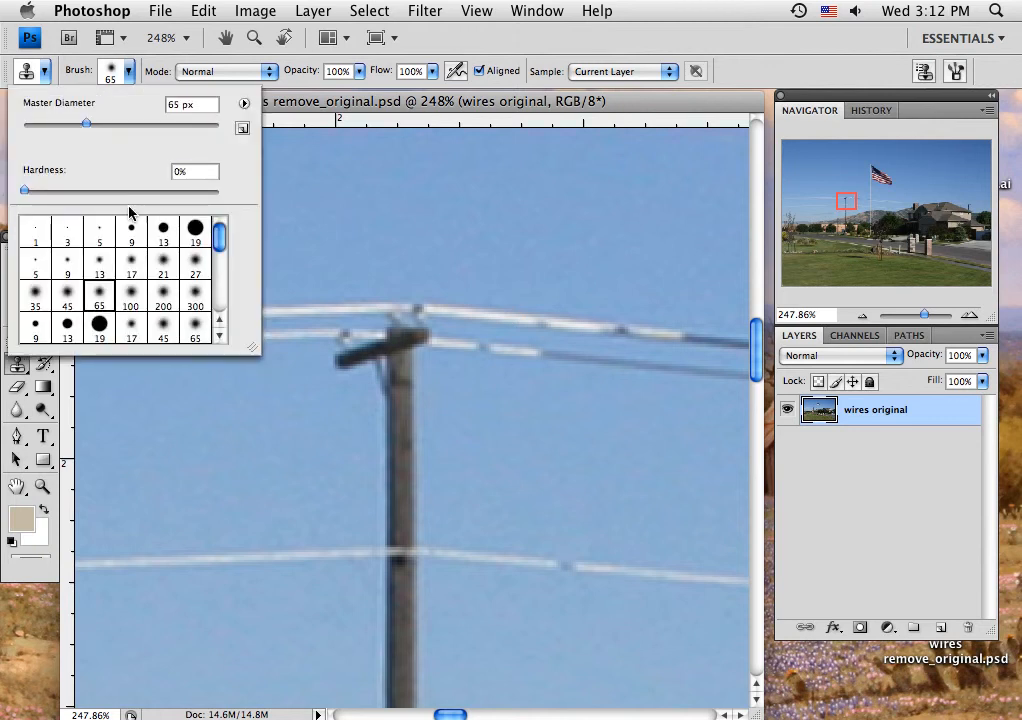
{"action": "left_click", "coordinate": [99, 266]}
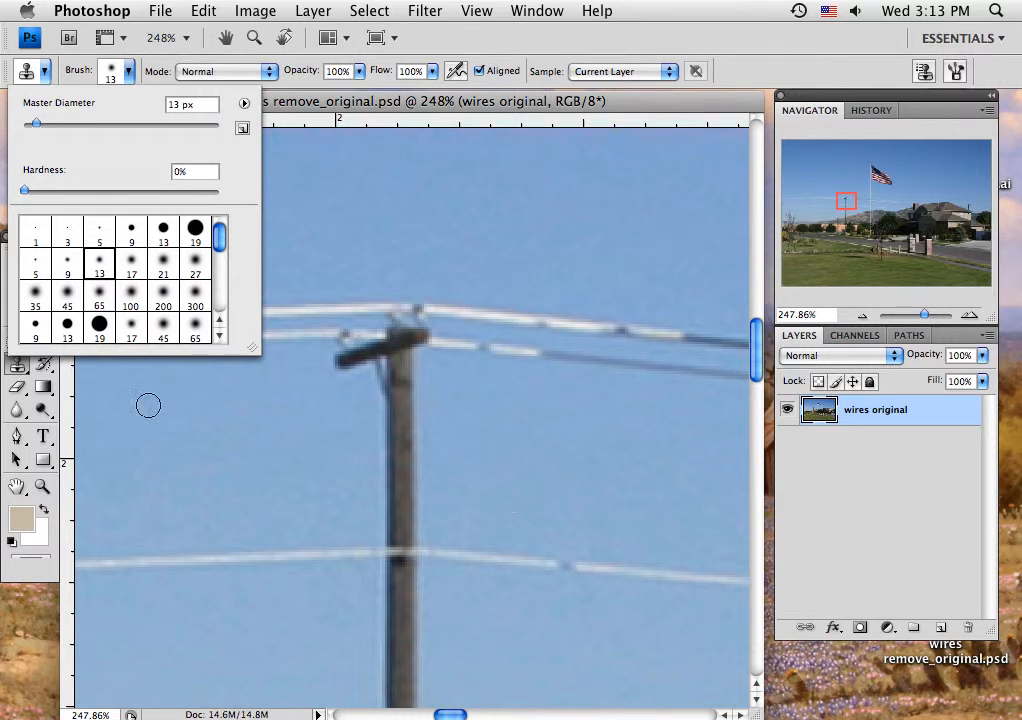
{"action": "left_click", "coordinate": [369, 120]}
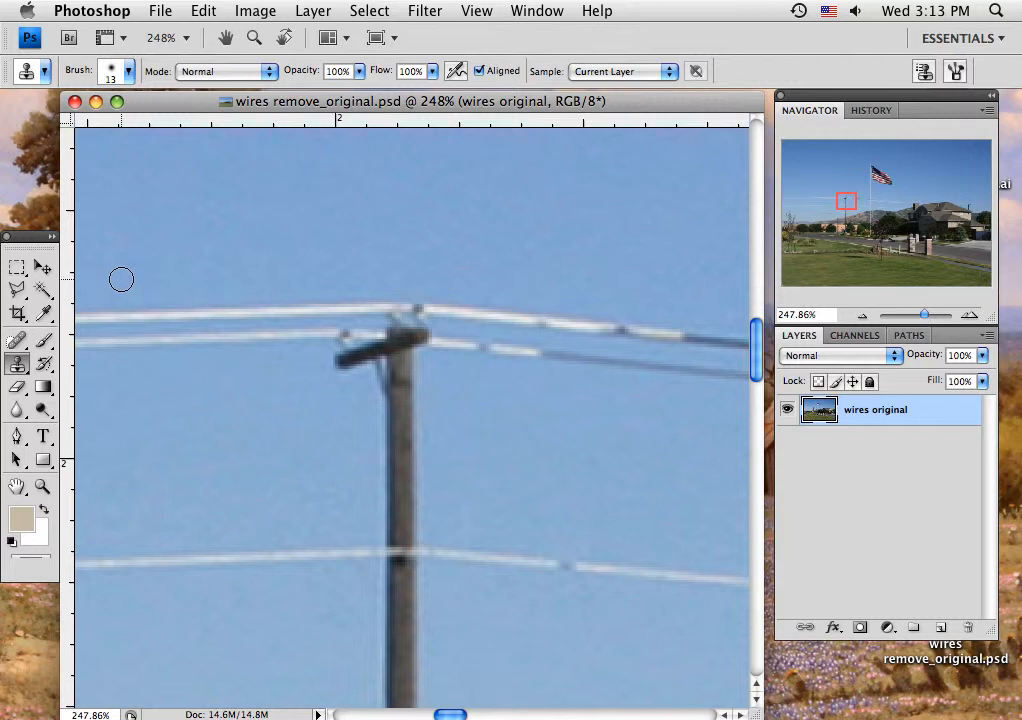
{"action": "left_click", "coordinate": [106, 74]}
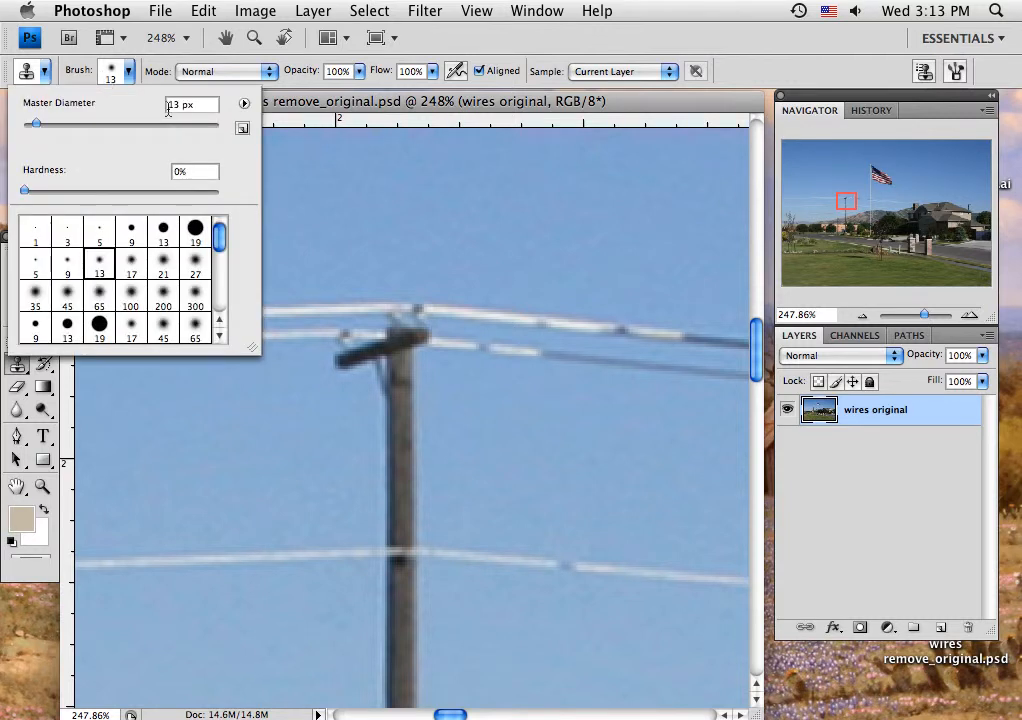
{"action": "left_click", "coordinate": [244, 104]}
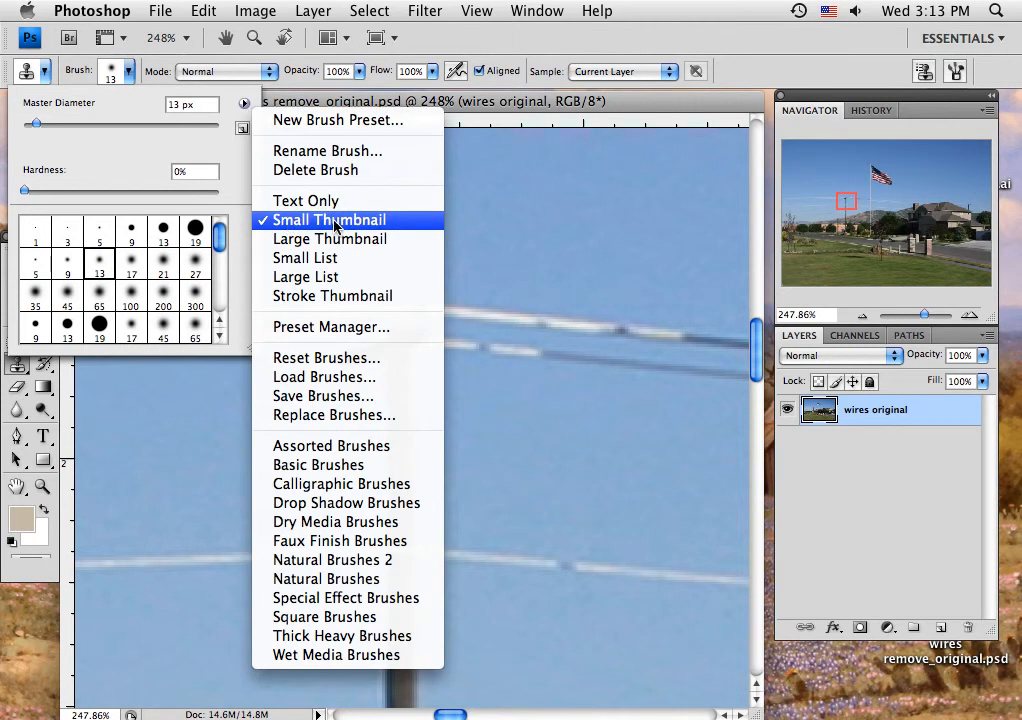
{"action": "left_click", "coordinate": [118, 148]}
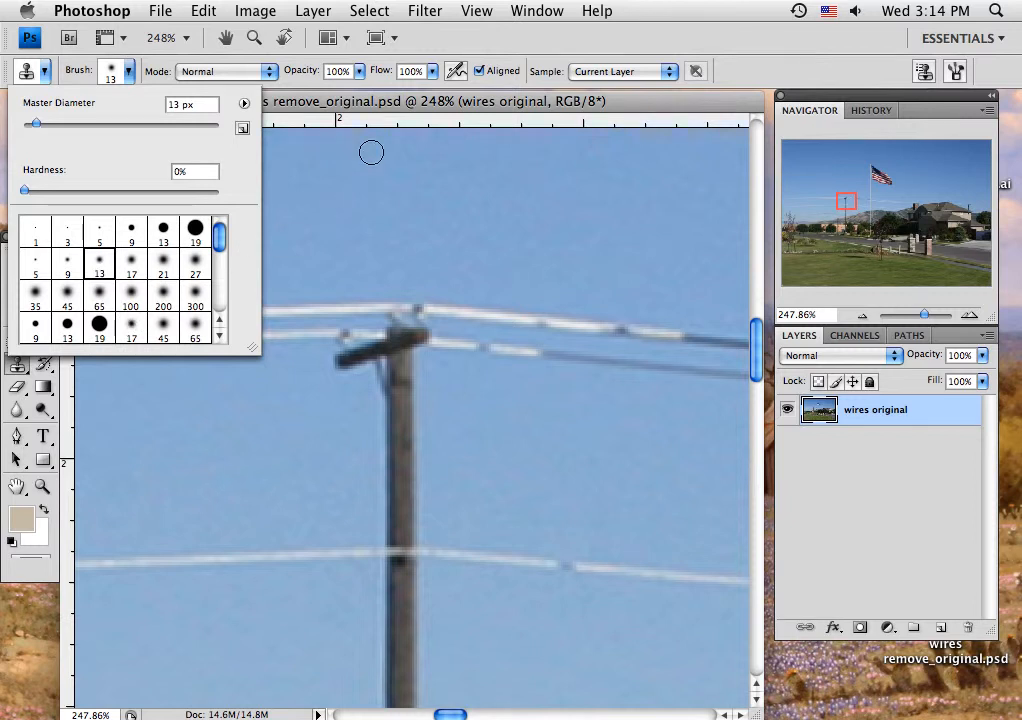
{"action": "left_click", "coordinate": [625, 106]}
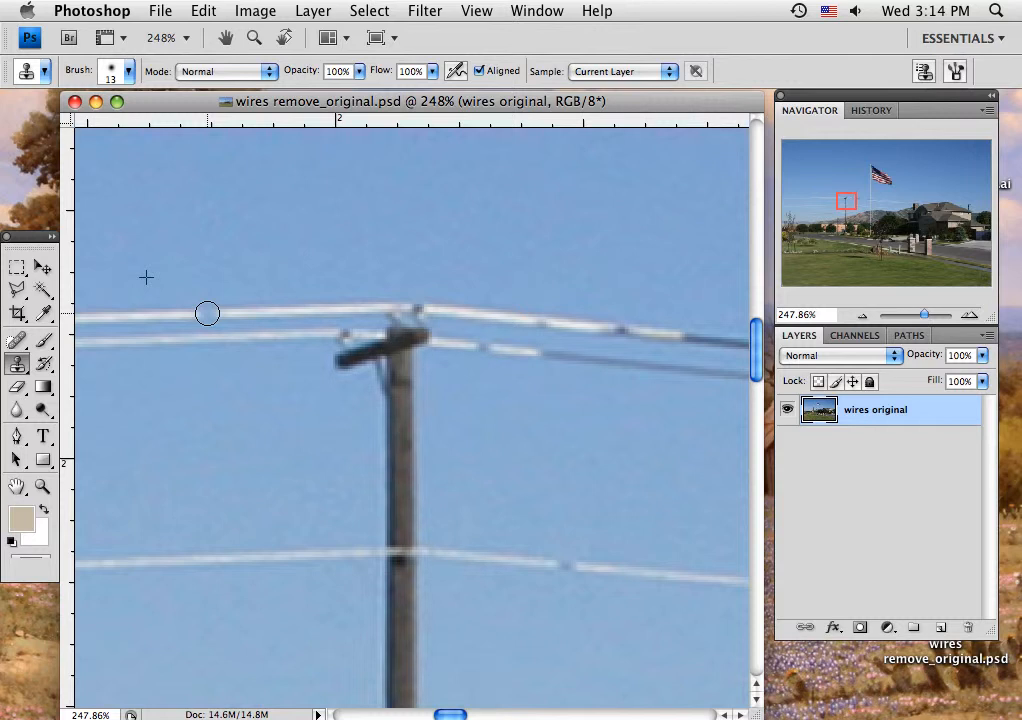
Step: Clone clear sky over the topmost wire on both sides of the pole and the second wire on its left side
{"action": "mouse_move", "coordinate": [207, 313]}
{"action": "left_mouse_down"}
{"action": "mouse_move", "coordinate": [391, 307]}
{"action": "mouse_move", "coordinate": [696, 339]}
{"action": "left_mouse_up"}
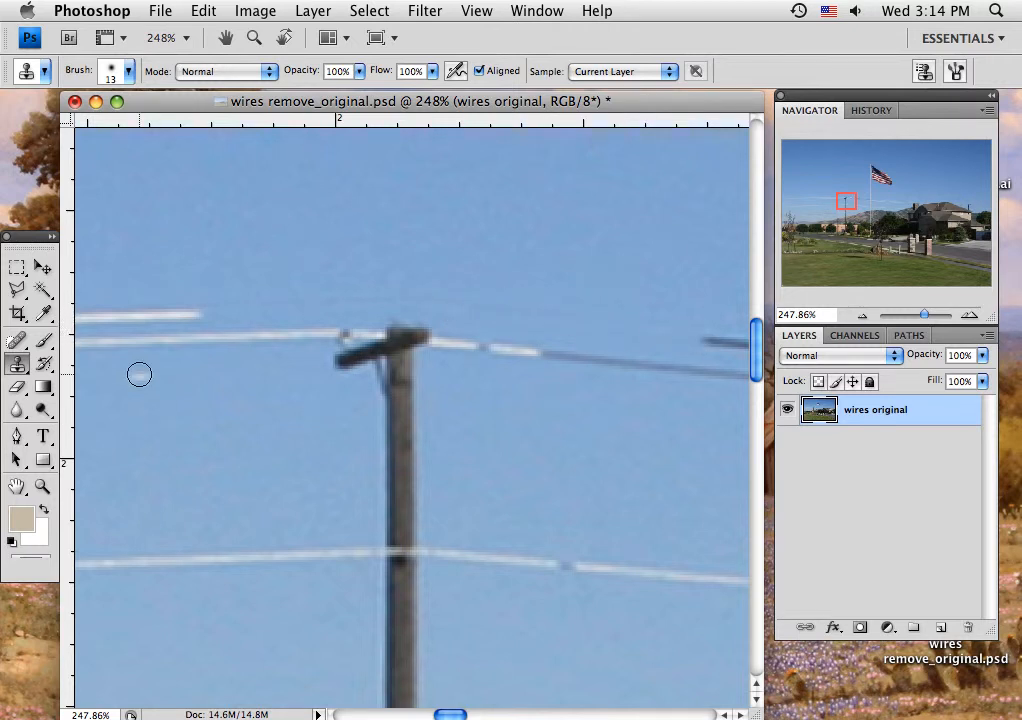
{"action": "left_click", "coordinate": [134, 399], "text": "alt"}
{"action": "mouse_move", "coordinate": [127, 343]}
{"action": "left_mouse_down"}
{"action": "mouse_move", "coordinate": [322, 338]}
{"action": "mouse_move", "coordinate": [258, 334]}
{"action": "left_mouse_up"}
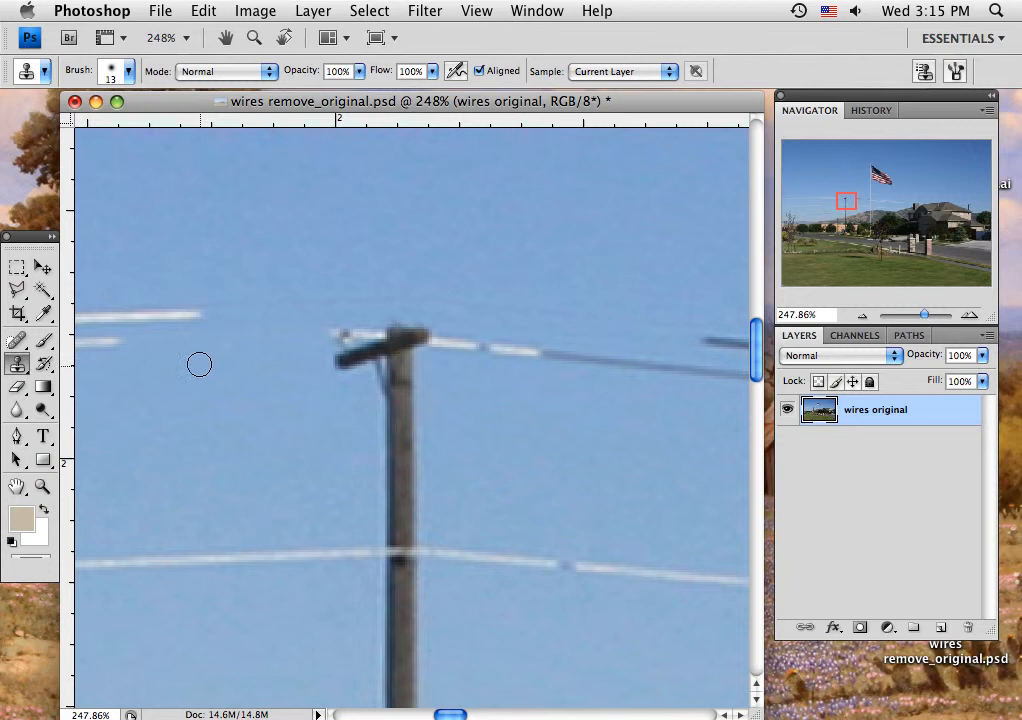
{"action": "left_click_drag", "start_coordinate": [196, 313], "coordinate": [112, 317]}
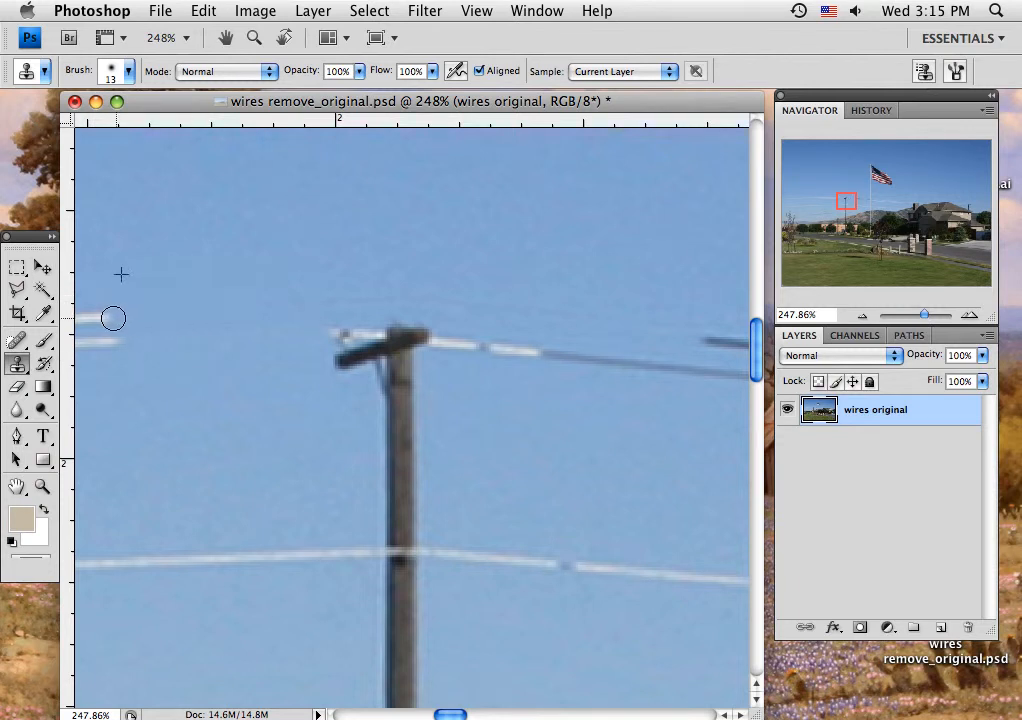
Step: Clone clear sky over the lower wire on both sides of the pole and the second wire on its right side
{"action": "left_click", "coordinate": [102, 524], "text": "alt"}
{"action": "mouse_move", "coordinate": [121, 561]}
{"action": "left_mouse_down"}
{"action": "mouse_move", "coordinate": [164, 552]}
{"action": "mouse_move", "coordinate": [367, 558]}
{"action": "left_mouse_up"}
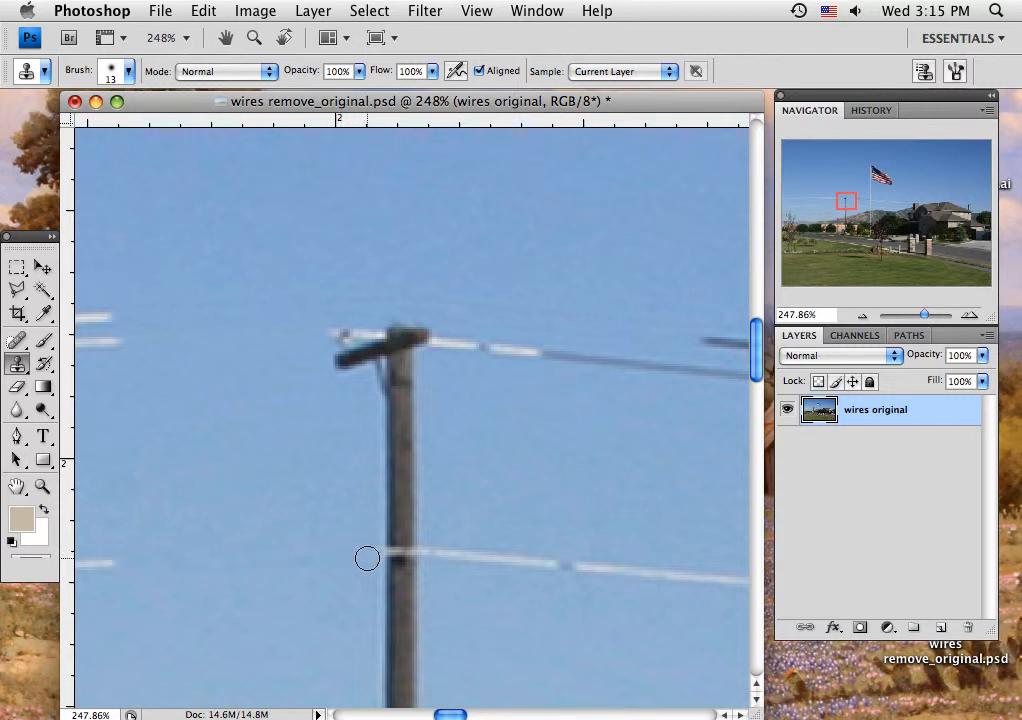
{"action": "left_click", "coordinate": [453, 531], "text": "alt"}
{"action": "left_click_drag", "start_coordinate": [449, 551], "coordinate": [701, 579]}
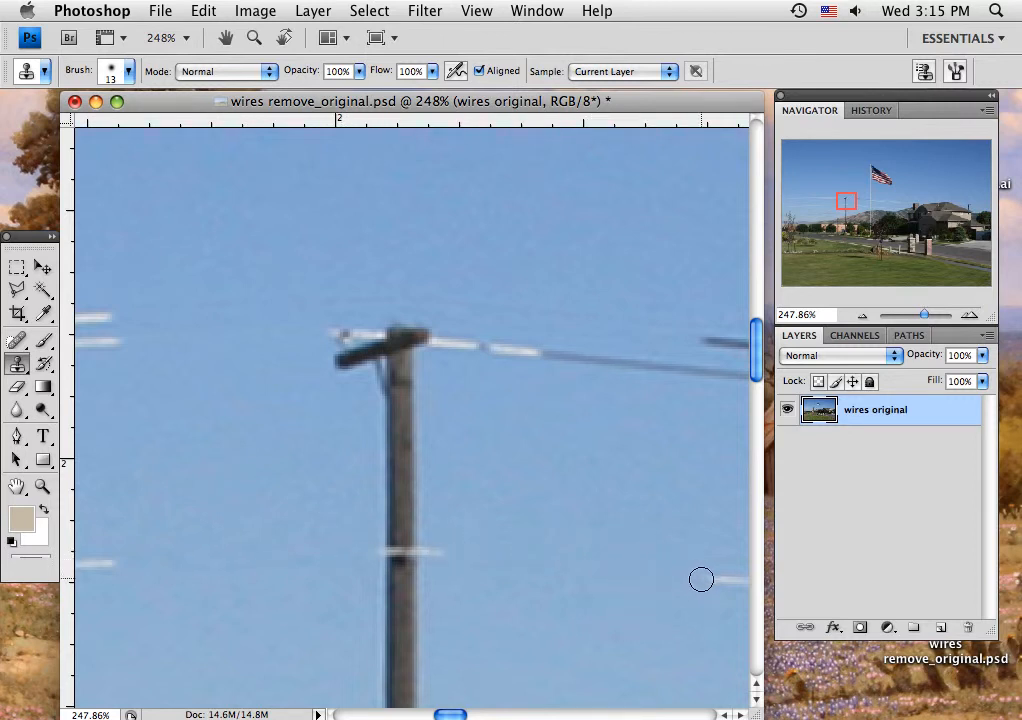
{"action": "left_click", "coordinate": [465, 385], "text": "alt"}
{"action": "left_click_drag", "start_coordinate": [470, 347], "coordinate": [716, 373]}
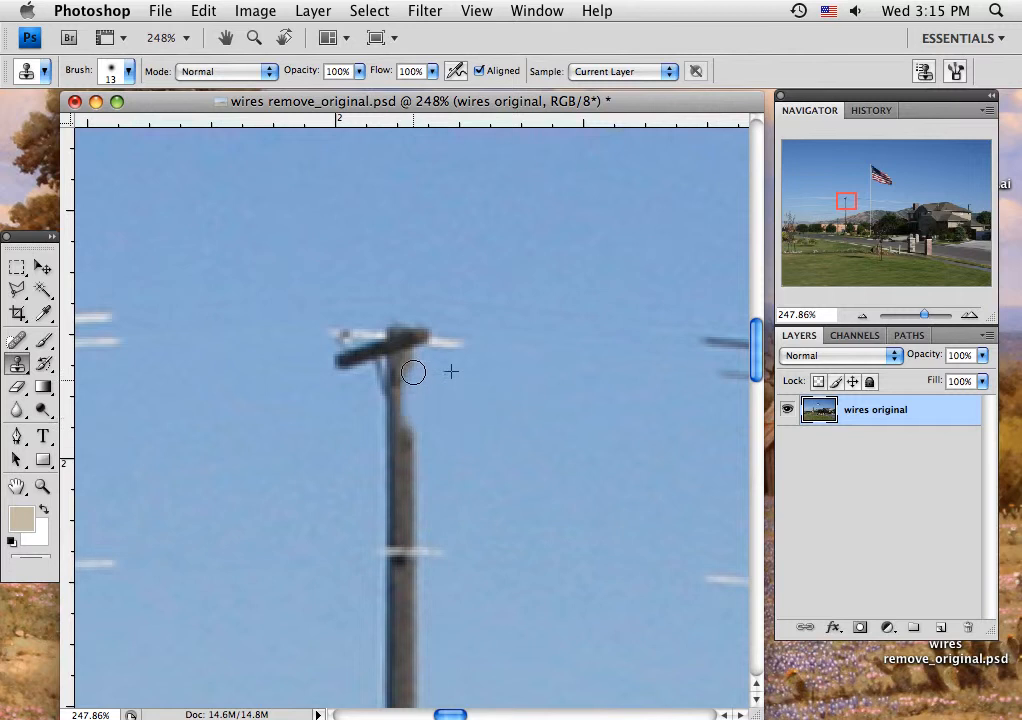
Step: Clone sky over the pole's upper shaft below the crossarm and the right end of the crossarm
{"action": "mouse_move", "coordinate": [406, 410]}
{"action": "left_mouse_down"}
{"action": "mouse_move", "coordinate": [402, 444]}
{"action": "mouse_move", "coordinate": [408, 426]}
{"action": "mouse_move", "coordinate": [416, 481]}
{"action": "mouse_move", "coordinate": [410, 469]}
{"action": "mouse_move", "coordinate": [406, 482]}
{"action": "mouse_move", "coordinate": [387, 471]}
{"action": "mouse_move", "coordinate": [390, 412]}
{"action": "mouse_move", "coordinate": [376, 456]}
{"action": "left_mouse_up"}
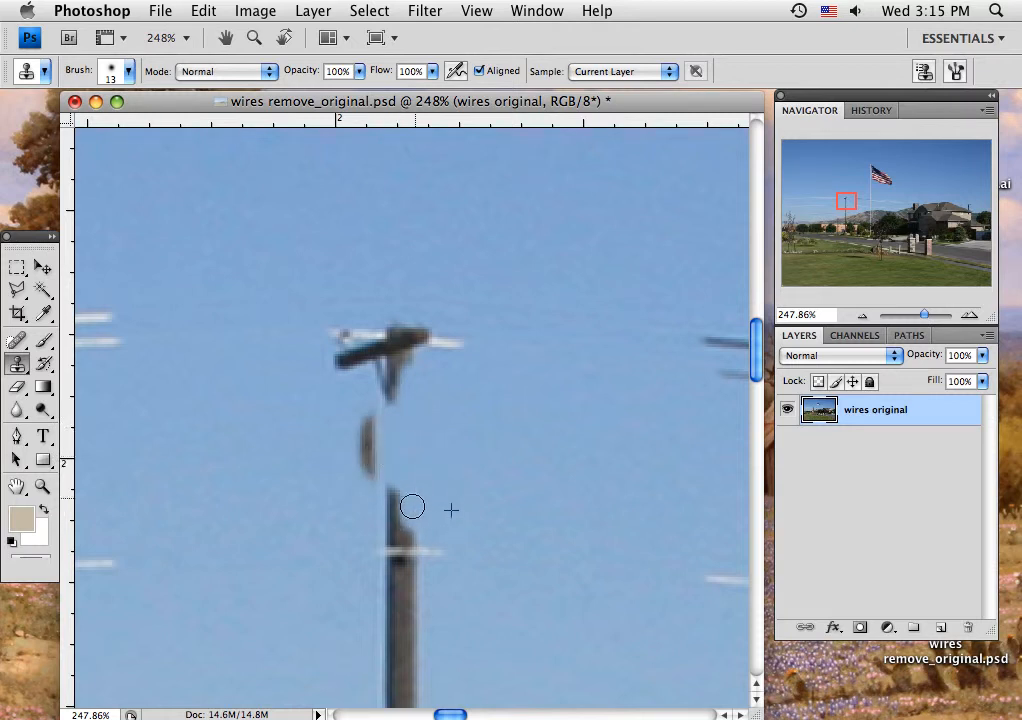
{"action": "mouse_move", "coordinate": [413, 506]}
{"action": "left_mouse_down"}
{"action": "mouse_move", "coordinate": [413, 571]}
{"action": "mouse_move", "coordinate": [428, 557]}
{"action": "mouse_move", "coordinate": [441, 567]}
{"action": "mouse_move", "coordinate": [411, 588]}
{"action": "mouse_move", "coordinate": [413, 650]}
{"action": "left_mouse_up"}
{"action": "mouse_move", "coordinate": [416, 477]}
{"action": "left_mouse_down"}
{"action": "mouse_move", "coordinate": [444, 378]}
{"action": "mouse_move", "coordinate": [427, 336]}
{"action": "mouse_move", "coordinate": [410, 344]}
{"action": "mouse_move", "coordinate": [425, 360]}
{"action": "left_mouse_up"}
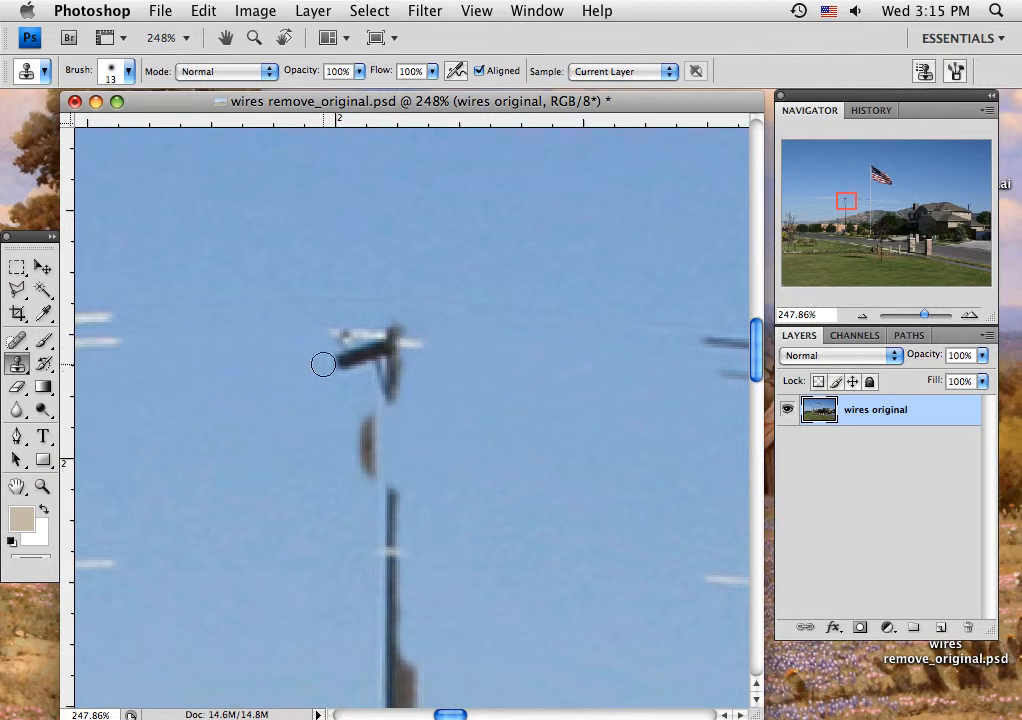
Step: Clone sky over the rest of the crossarm, its brace and the leftover fragments at the pole's top
{"action": "mouse_move", "coordinate": [323, 365]}
{"action": "left_mouse_down"}
{"action": "mouse_move", "coordinate": [341, 331]}
{"action": "mouse_move", "coordinate": [347, 366]}
{"action": "mouse_move", "coordinate": [364, 373]}
{"action": "mouse_move", "coordinate": [372, 330]}
{"action": "mouse_move", "coordinate": [385, 338]}
{"action": "mouse_move", "coordinate": [354, 337]}
{"action": "mouse_move", "coordinate": [417, 342]}
{"action": "left_mouse_up"}
{"action": "left_click", "coordinate": [280, 379], "text": "alt"}
{"action": "mouse_move", "coordinate": [353, 377]}
{"action": "left_mouse_down"}
{"action": "mouse_move", "coordinate": [388, 358]}
{"action": "mouse_move", "coordinate": [397, 385]}
{"action": "mouse_move", "coordinate": [388, 401]}
{"action": "left_mouse_up"}
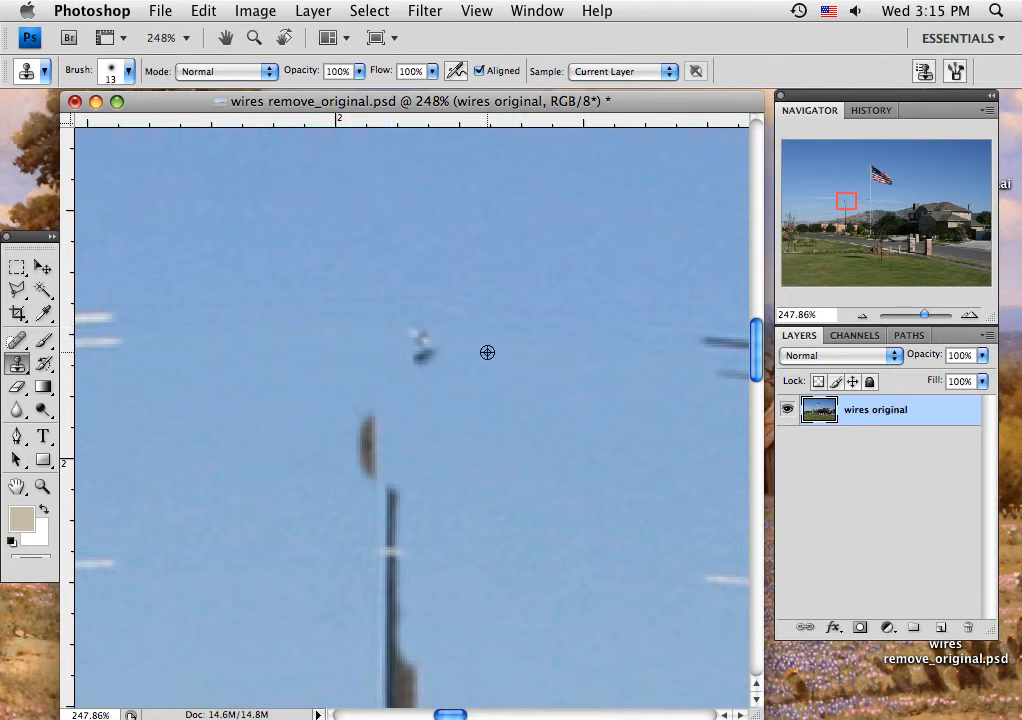
{"action": "mouse_move", "coordinate": [437, 357]}
{"action": "left_mouse_down"}
{"action": "mouse_move", "coordinate": [409, 329]}
{"action": "mouse_move", "coordinate": [418, 362]}
{"action": "left_mouse_up"}
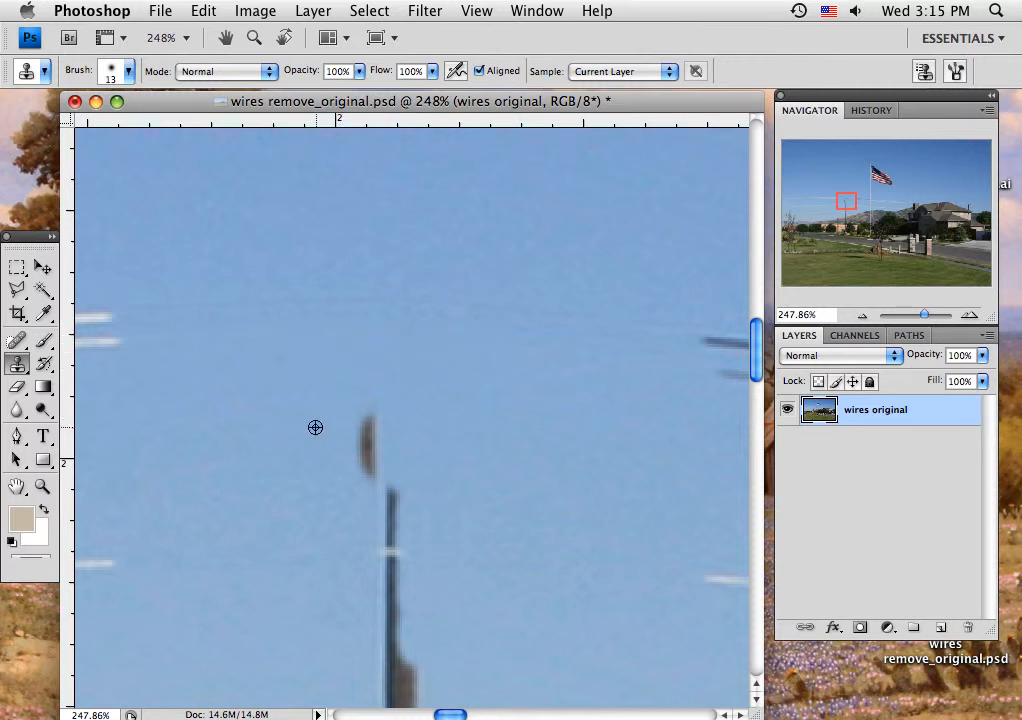
Step: Clone sky over the remaining pole pieces and the shaft down to just above the wire nearest the hill
{"action": "mouse_move", "coordinate": [356, 417]}
{"action": "left_mouse_down"}
{"action": "mouse_move", "coordinate": [360, 472]}
{"action": "mouse_move", "coordinate": [374, 422]}
{"action": "mouse_move", "coordinate": [379, 434]}
{"action": "mouse_move", "coordinate": [390, 645]}
{"action": "left_mouse_up"}
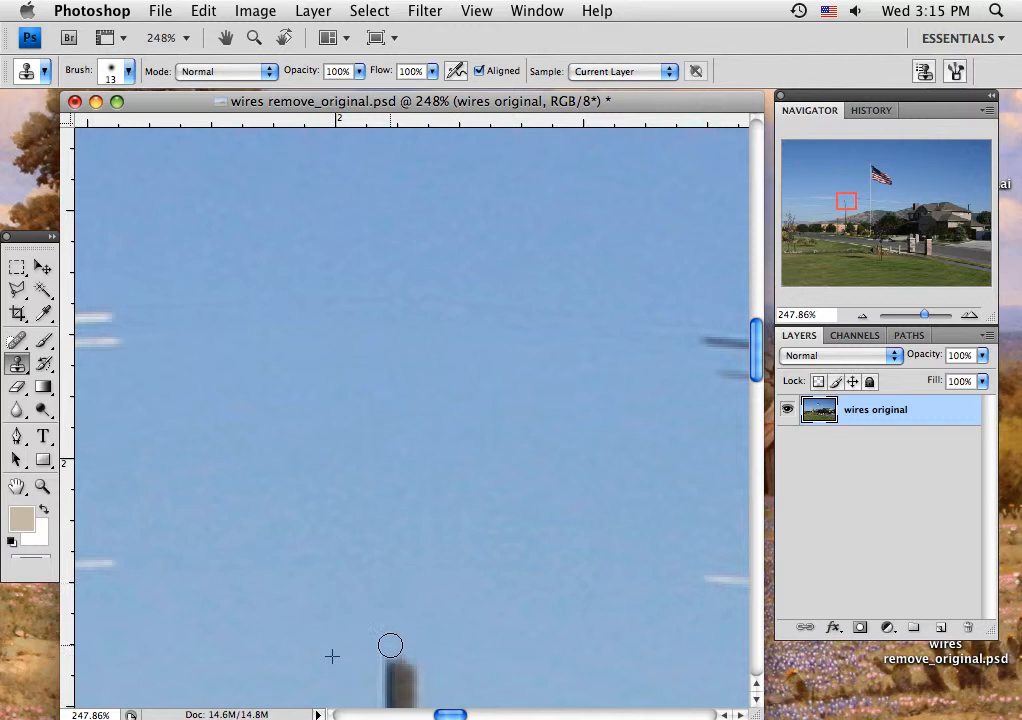
{"action": "key", "text": "space"}
{"action": "mouse_move", "coordinate": [363, 572]}
{"action": "left_mouse_down"}
{"action": "mouse_move", "coordinate": [358, 333]}
{"action": "mouse_move", "coordinate": [354, 355]}
{"action": "mouse_move", "coordinate": [351, 337]}
{"action": "mouse_move", "coordinate": [314, 335]}
{"action": "mouse_move", "coordinate": [308, 324]}
{"action": "left_mouse_up"}
{"action": "left_click", "coordinate": [322, 257], "text": "alt"}
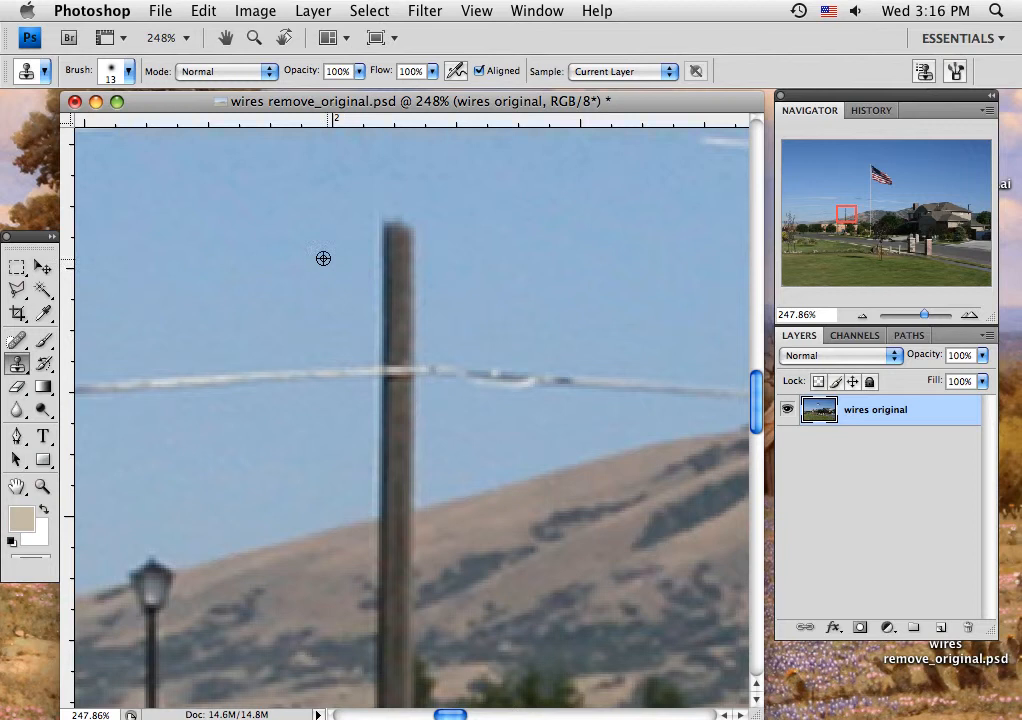
{"action": "mouse_move", "coordinate": [392, 237]}
{"action": "left_mouse_down"}
{"action": "mouse_move", "coordinate": [381, 267]}
{"action": "mouse_move", "coordinate": [401, 232]}
{"action": "mouse_move", "coordinate": [388, 296]}
{"action": "mouse_move", "coordinate": [379, 226]}
{"action": "left_mouse_up"}
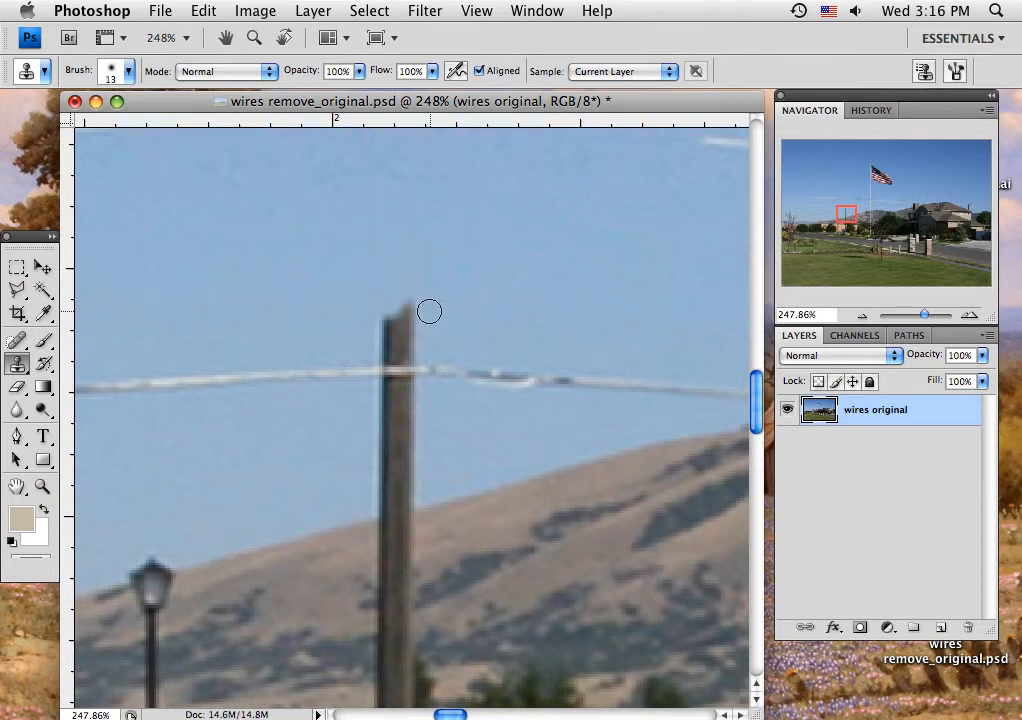
{"action": "left_click_drag", "start_coordinate": [429, 311], "coordinate": [387, 338]}
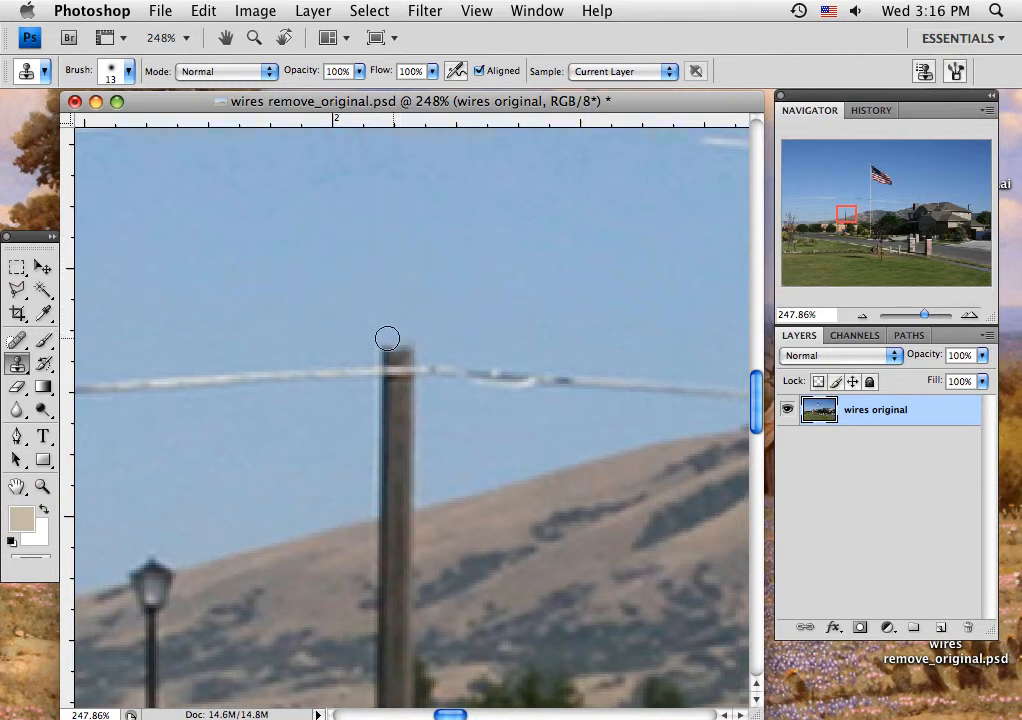
Step: Clone sky over the wire just above the hill on both sides of the pole
{"action": "left_click_drag", "start_coordinate": [129, 385], "coordinate": [346, 372]}
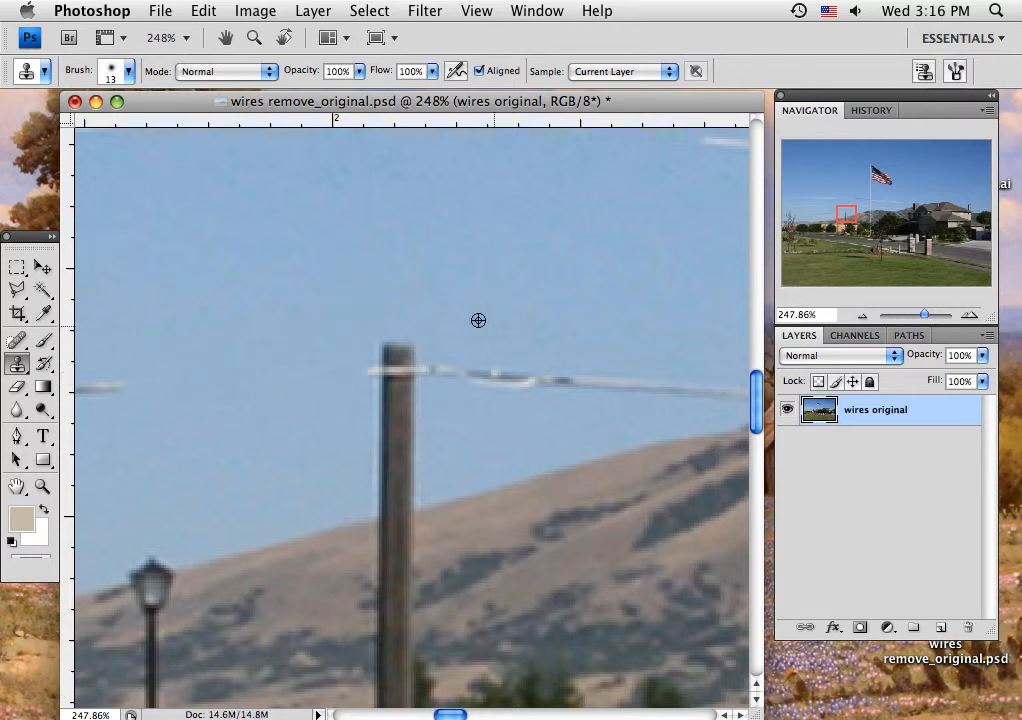
{"action": "left_click", "coordinate": [438, 321], "text": "alt"}
{"action": "mouse_move", "coordinate": [432, 372]}
{"action": "left_mouse_down"}
{"action": "mouse_move", "coordinate": [573, 380]}
{"action": "mouse_move", "coordinate": [524, 386]}
{"action": "mouse_move", "coordinate": [641, 385]}
{"action": "left_mouse_up"}
Step: Clone sky over the pole section between the removed wire and the hill's ridge line
{"action": "left_click", "coordinate": [490, 344], "text": "alt"}
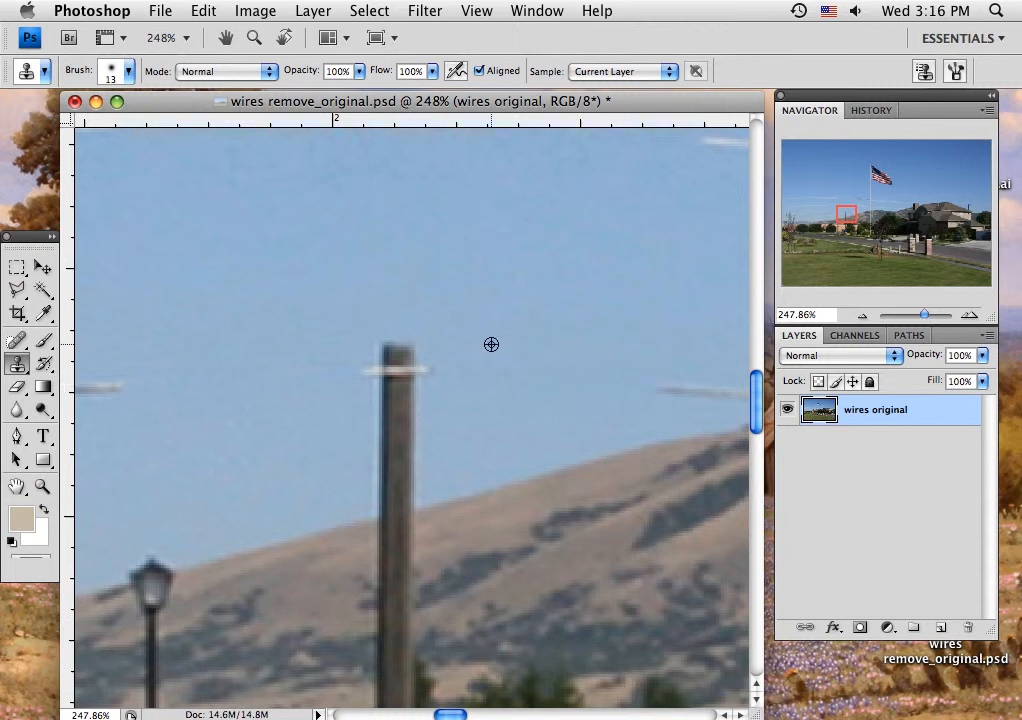
{"action": "mouse_move", "coordinate": [414, 344]}
{"action": "left_mouse_down"}
{"action": "mouse_move", "coordinate": [416, 392]}
{"action": "mouse_move", "coordinate": [421, 382]}
{"action": "mouse_move", "coordinate": [392, 347]}
{"action": "mouse_move", "coordinate": [378, 362]}
{"action": "mouse_move", "coordinate": [403, 355]}
{"action": "mouse_move", "coordinate": [412, 415]}
{"action": "mouse_move", "coordinate": [403, 443]}
{"action": "mouse_move", "coordinate": [376, 424]}
{"action": "left_mouse_up"}
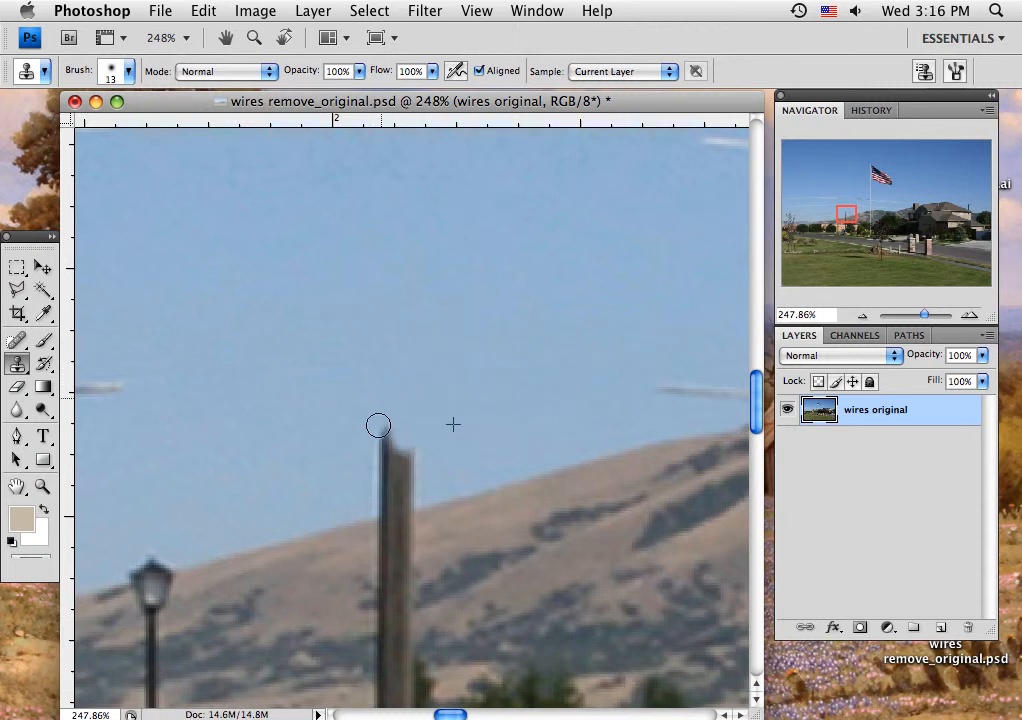
{"action": "left_click", "coordinate": [270, 406], "text": "alt"}
{"action": "left_click", "coordinate": [283, 376]}
{"action": "left_click", "coordinate": [378, 445]}
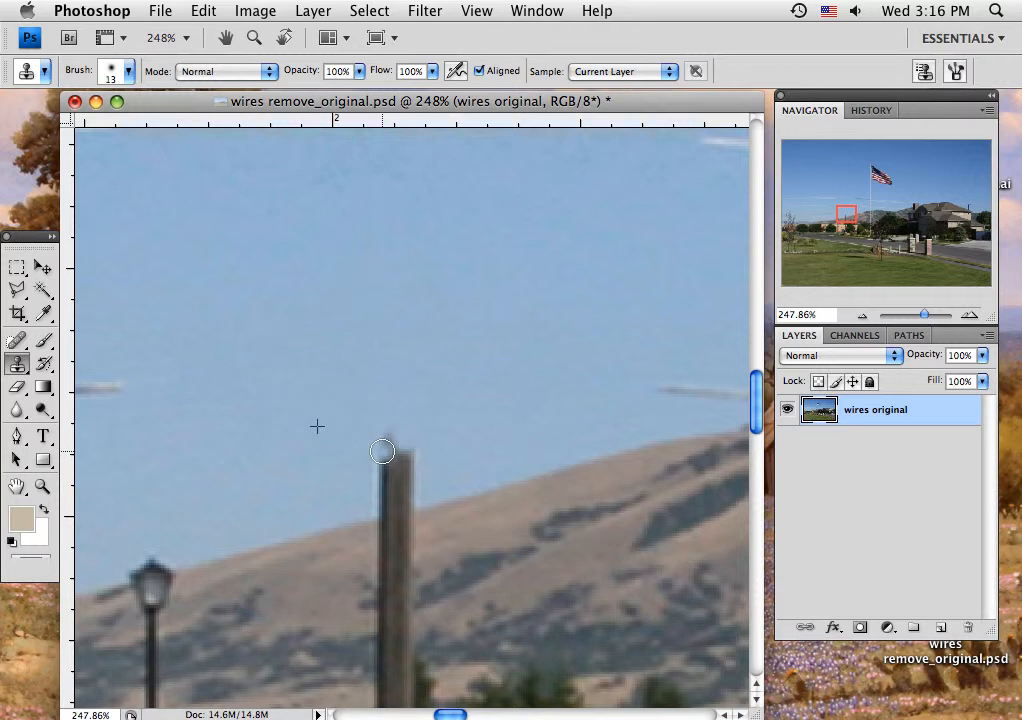
Step: Rebuild the ridge line and upper hillside over the pole with the Clone Stamp, sampling the adjacent ridge and slope
{"action": "mouse_move", "coordinate": [387, 443]}
{"action": "left_mouse_down"}
{"action": "mouse_move", "coordinate": [412, 461]}
{"action": "mouse_move", "coordinate": [414, 481]}
{"action": "mouse_move", "coordinate": [371, 490]}
{"action": "mouse_move", "coordinate": [391, 492]}
{"action": "mouse_move", "coordinate": [373, 500]}
{"action": "mouse_move", "coordinate": [414, 493]}
{"action": "mouse_move", "coordinate": [440, 448]}
{"action": "mouse_move", "coordinate": [292, 280]}
{"action": "left_mouse_up"}
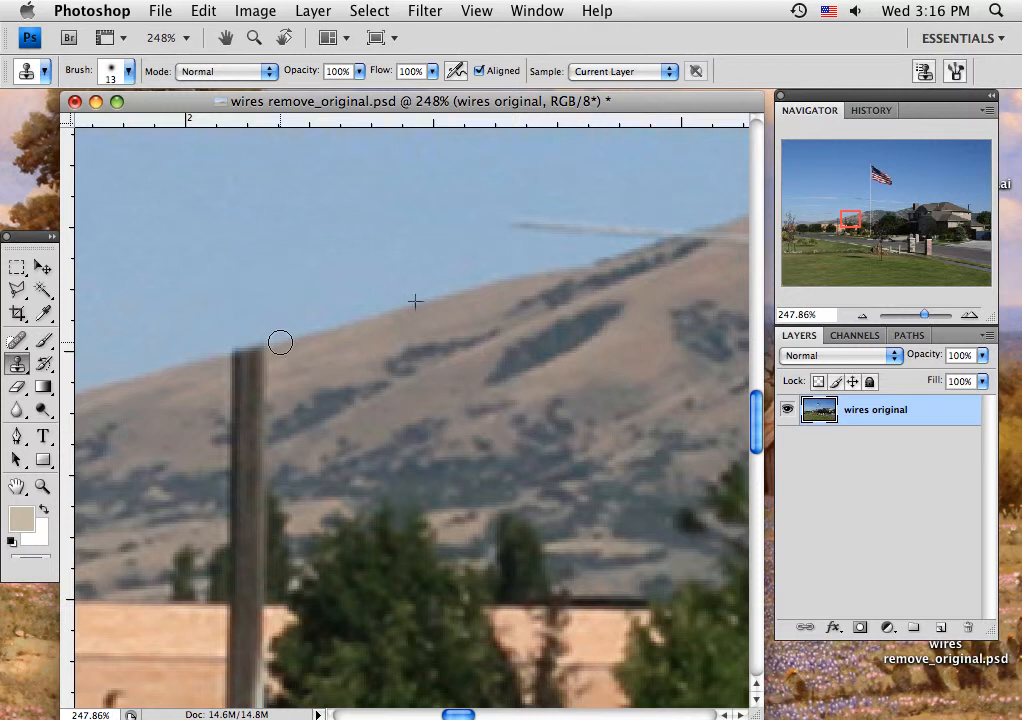
{"action": "mouse_move", "coordinate": [276, 342]}
{"action": "left_mouse_down"}
{"action": "mouse_move", "coordinate": [228, 356]}
{"action": "mouse_move", "coordinate": [258, 370]}
{"action": "mouse_move", "coordinate": [244, 388]}
{"action": "mouse_move", "coordinate": [237, 376]}
{"action": "mouse_move", "coordinate": [234, 395]}
{"action": "mouse_move", "coordinate": [274, 372]}
{"action": "mouse_move", "coordinate": [253, 390]}
{"action": "mouse_move", "coordinate": [255, 372]}
{"action": "left_mouse_up"}
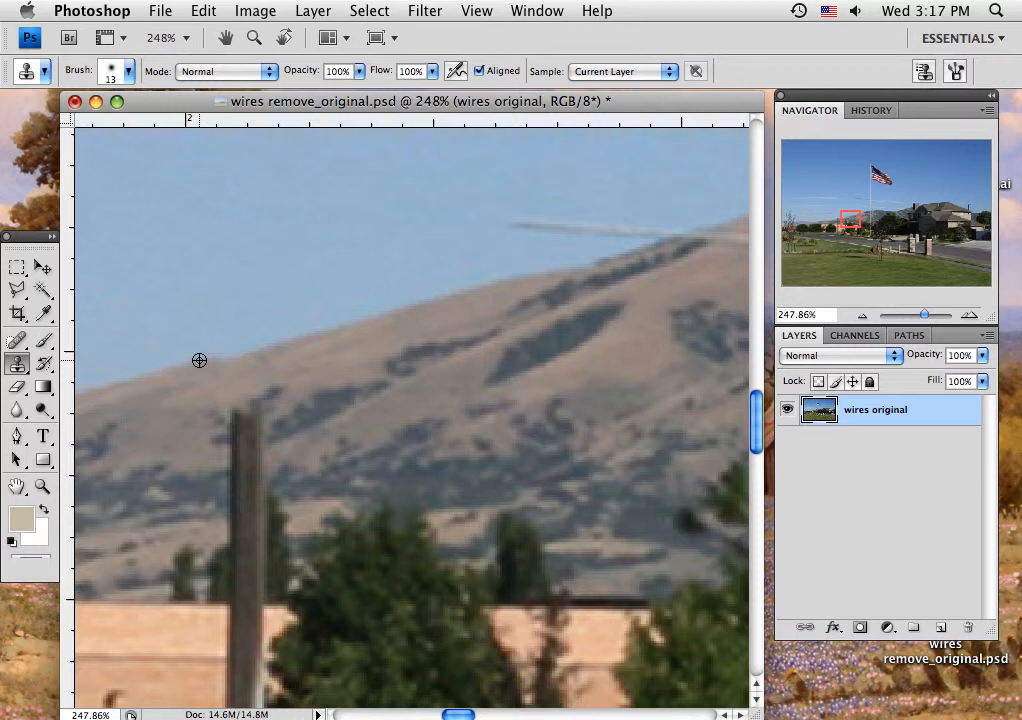
{"action": "left_click_drag", "start_coordinate": [199, 362], "coordinate": [258, 350]}
{"action": "mouse_move", "coordinate": [279, 436]}
{"action": "left_mouse_down"}
{"action": "mouse_move", "coordinate": [233, 447]}
{"action": "mouse_move", "coordinate": [250, 437]}
{"action": "mouse_move", "coordinate": [246, 410]}
{"action": "mouse_move", "coordinate": [231, 442]}
{"action": "mouse_move", "coordinate": [208, 451]}
{"action": "mouse_move", "coordinate": [216, 439]}
{"action": "mouse_move", "coordinate": [223, 472]}
{"action": "mouse_move", "coordinate": [248, 472]}
{"action": "mouse_move", "coordinate": [228, 493]}
{"action": "mouse_move", "coordinate": [222, 500]}
{"action": "left_mouse_up"}
Step: Clone hillside texture over the pole section from the lower slope down to the small trees behind the building
{"action": "left_click", "coordinate": [177, 476], "text": "alt"}
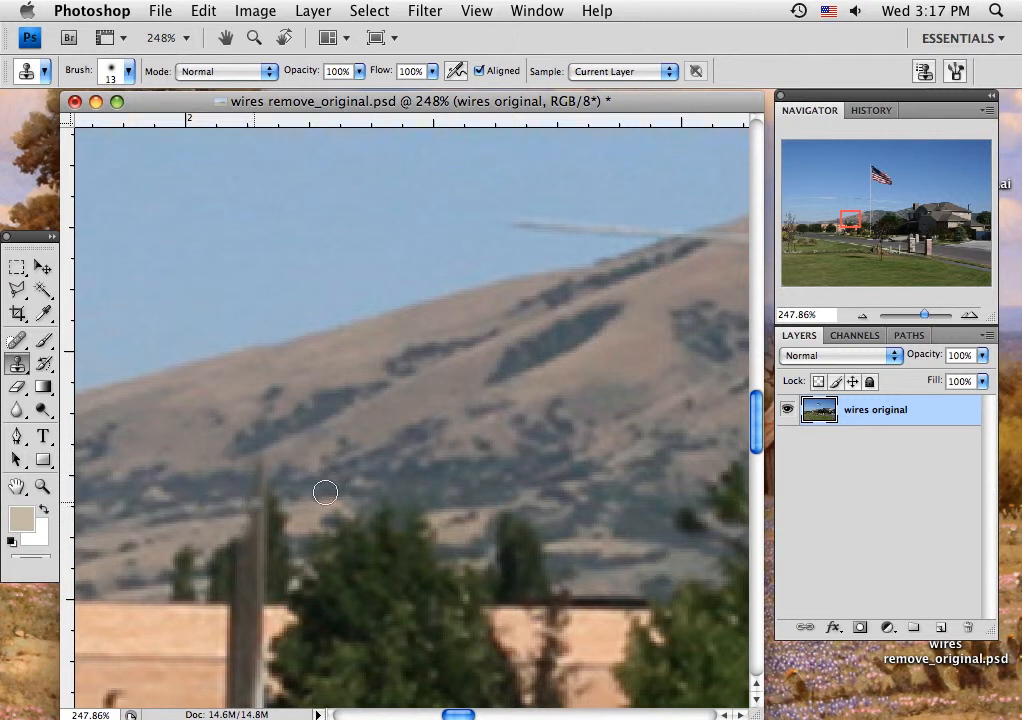
{"action": "mouse_move", "coordinate": [288, 487]}
{"action": "left_mouse_down"}
{"action": "mouse_move", "coordinate": [258, 474]}
{"action": "mouse_move", "coordinate": [265, 465]}
{"action": "mouse_move", "coordinate": [266, 483]}
{"action": "left_mouse_up"}
{"action": "left_click_drag", "start_coordinate": [281, 528], "coordinate": [287, 557]}
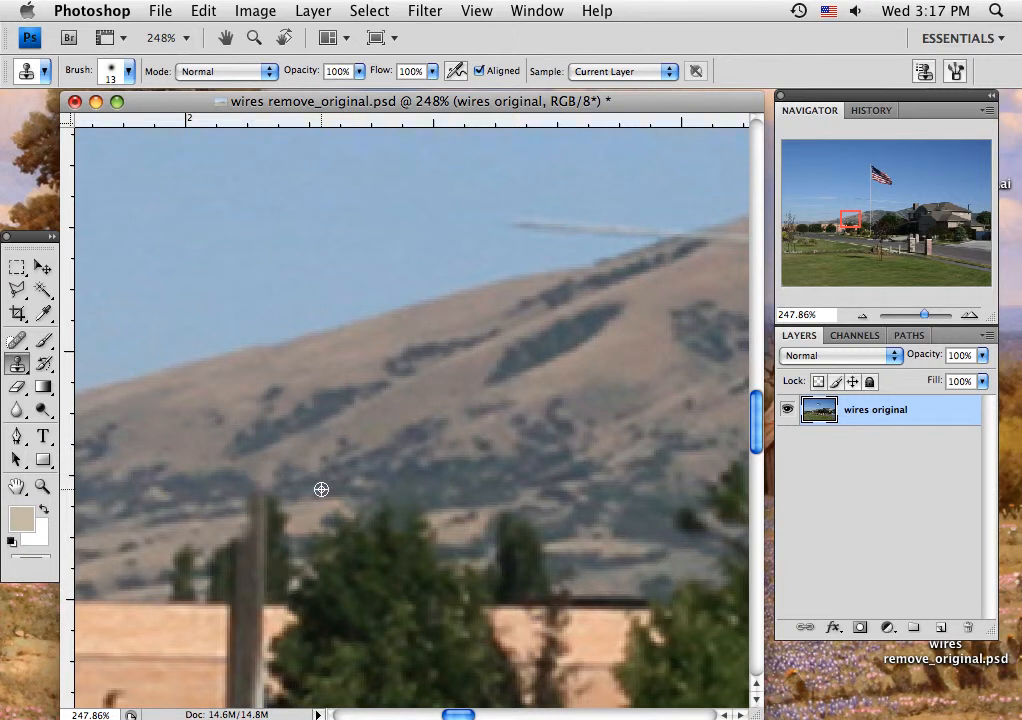
{"action": "left_click", "coordinate": [157, 519], "text": "alt"}
{"action": "left_click_drag", "start_coordinate": [239, 512], "coordinate": [282, 502]}
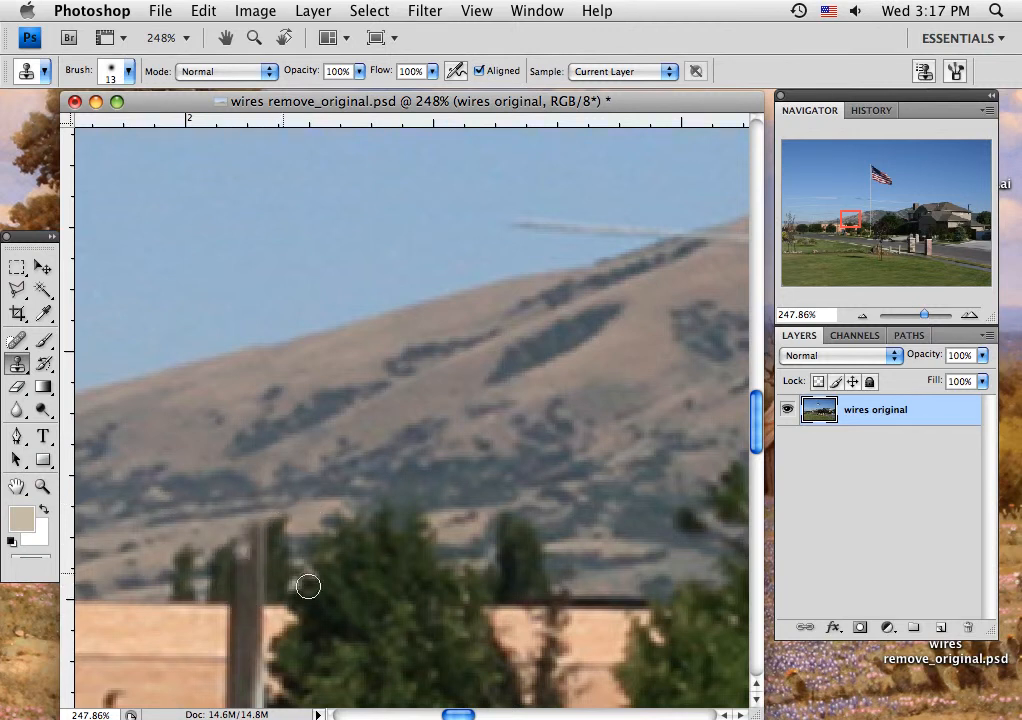
Step: Clone the tan building wall over the pole down to the shed roof level, undoing the stray copy of the wall fixture
{"action": "left_click_drag", "start_coordinate": [410, 609], "coordinate": [509, 328]}
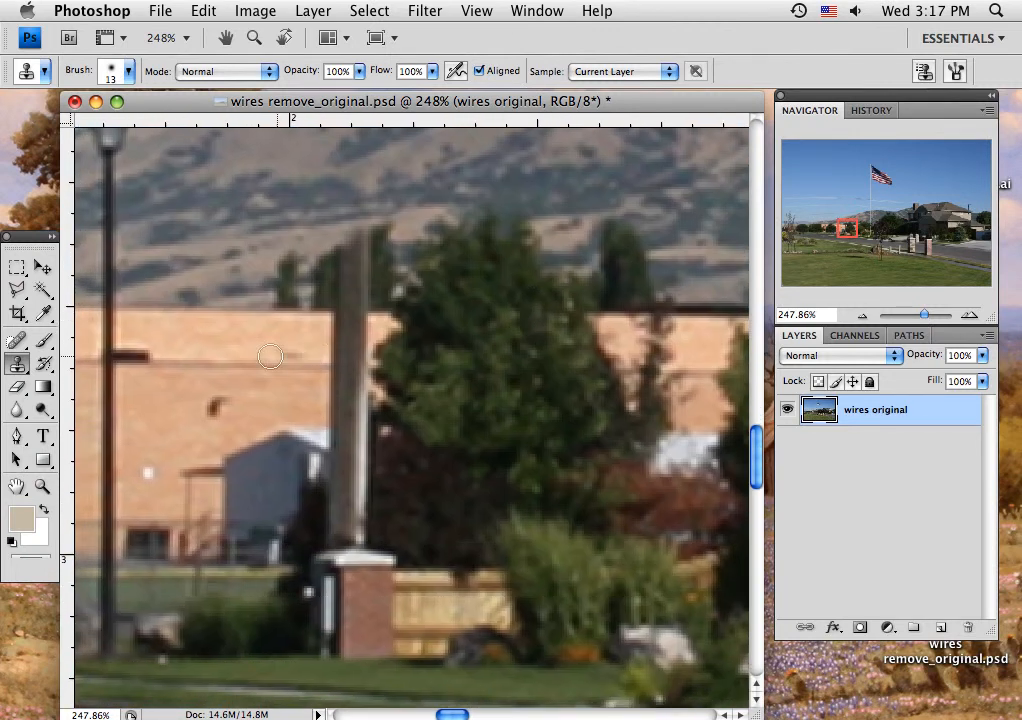
{"action": "left_click_drag", "start_coordinate": [483, 383], "coordinate": [509, 319]}
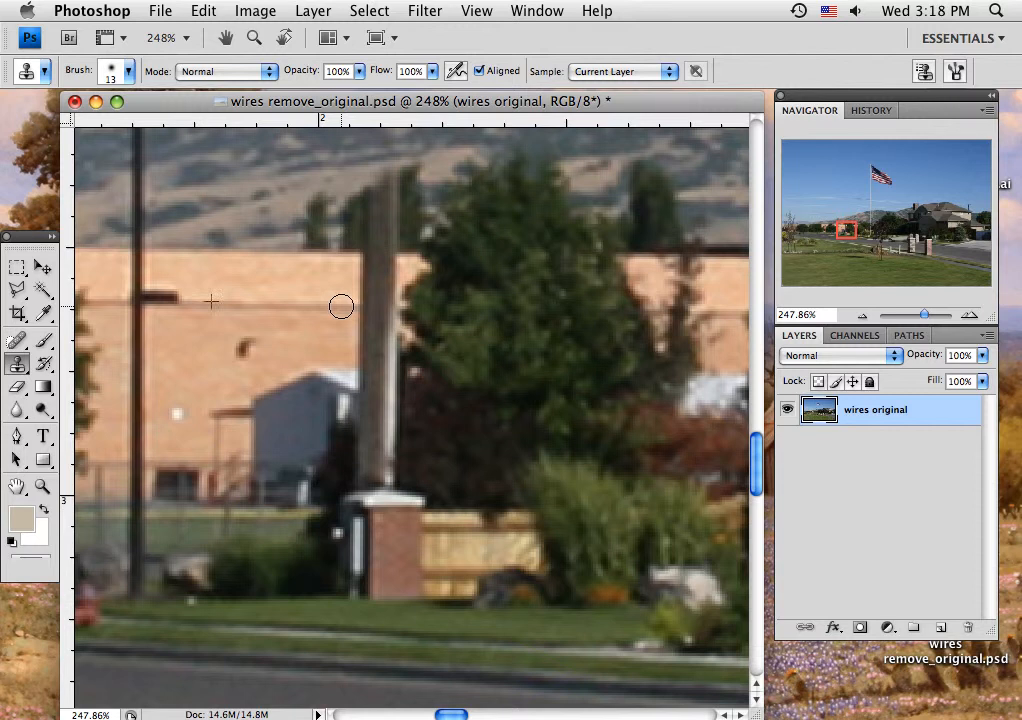
{"action": "mouse_move", "coordinate": [341, 306]}
{"action": "left_mouse_down"}
{"action": "mouse_move", "coordinate": [391, 307]}
{"action": "mouse_move", "coordinate": [360, 326]}
{"action": "mouse_move", "coordinate": [390, 328]}
{"action": "mouse_move", "coordinate": [363, 330]}
{"action": "mouse_move", "coordinate": [391, 330]}
{"action": "mouse_move", "coordinate": [359, 336]}
{"action": "mouse_move", "coordinate": [360, 360]}
{"action": "mouse_move", "coordinate": [386, 346]}
{"action": "mouse_move", "coordinate": [375, 347]}
{"action": "mouse_move", "coordinate": [374, 296]}
{"action": "mouse_move", "coordinate": [362, 291]}
{"action": "mouse_move", "coordinate": [376, 263]}
{"action": "left_mouse_up"}
{"action": "mouse_move", "coordinate": [391, 263]}
{"action": "left_mouse_down"}
{"action": "mouse_move", "coordinate": [356, 266]}
{"action": "mouse_move", "coordinate": [390, 270]}
{"action": "left_mouse_up"}
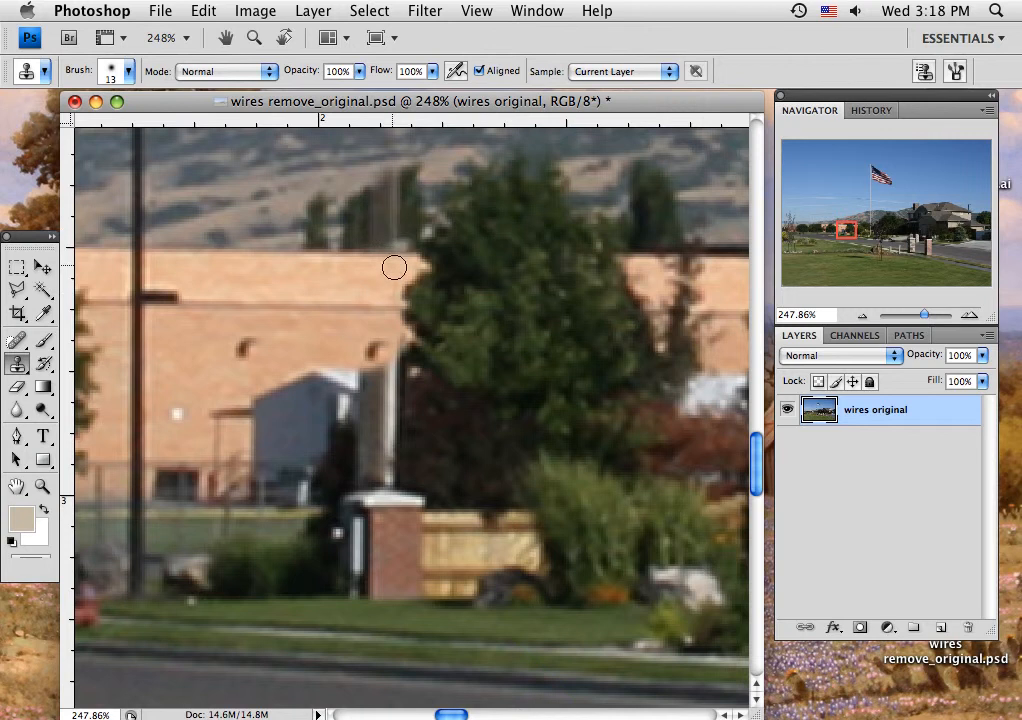
{"action": "left_click", "coordinate": [350, 441]}
{"action": "key", "text": "ctrl+z"}
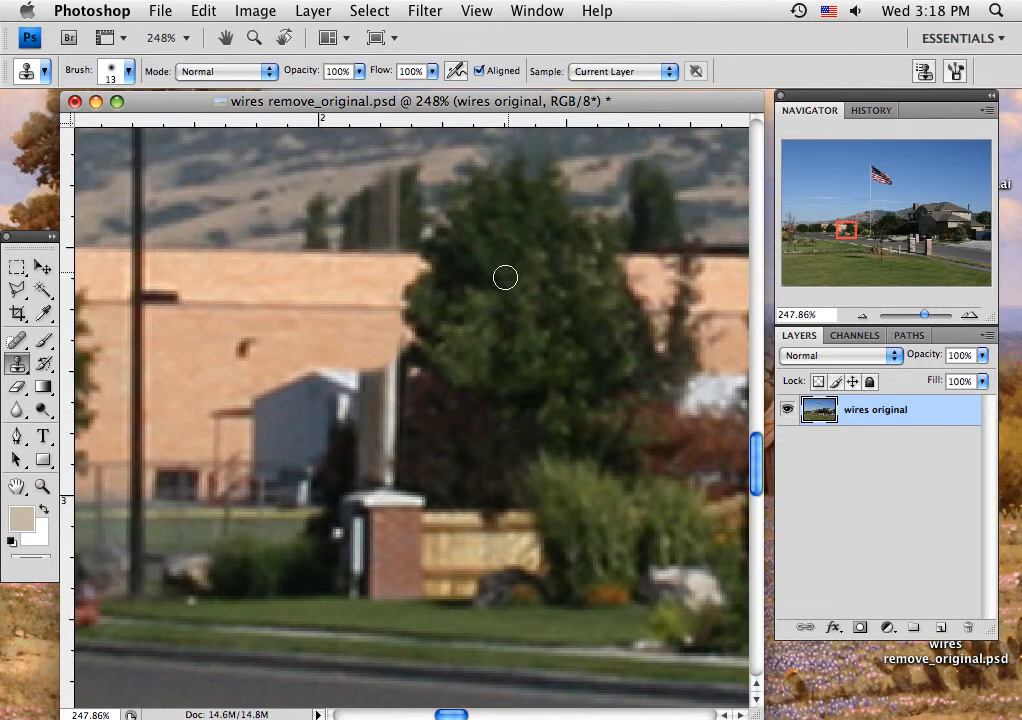
Step: Clone dark foliage from the neighbouring small tree over the pole remnant above the building's roofline
{"action": "left_click", "coordinate": [660, 223], "text": "alt"}
{"action": "mouse_move", "coordinate": [383, 226]}
{"action": "left_mouse_down"}
{"action": "mouse_move", "coordinate": [368, 222]}
{"action": "mouse_move", "coordinate": [388, 214]}
{"action": "mouse_move", "coordinate": [392, 235]}
{"action": "mouse_move", "coordinate": [378, 239]}
{"action": "mouse_move", "coordinate": [363, 224]}
{"action": "mouse_move", "coordinate": [388, 191]}
{"action": "mouse_move", "coordinate": [388, 205]}
{"action": "mouse_move", "coordinate": [383, 178]}
{"action": "left_mouse_up"}
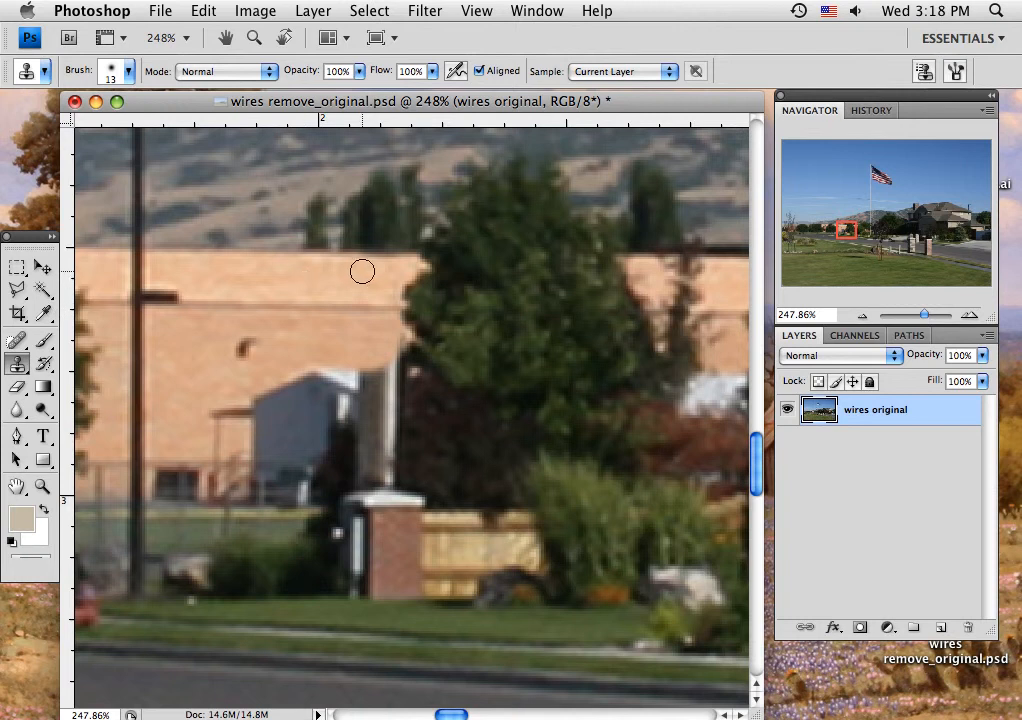
{"action": "mouse_move", "coordinate": [364, 268]}
{"action": "left_mouse_down"}
{"action": "mouse_move", "coordinate": [389, 268]}
{"action": "mouse_move", "coordinate": [365, 269]}
{"action": "left_mouse_up"}
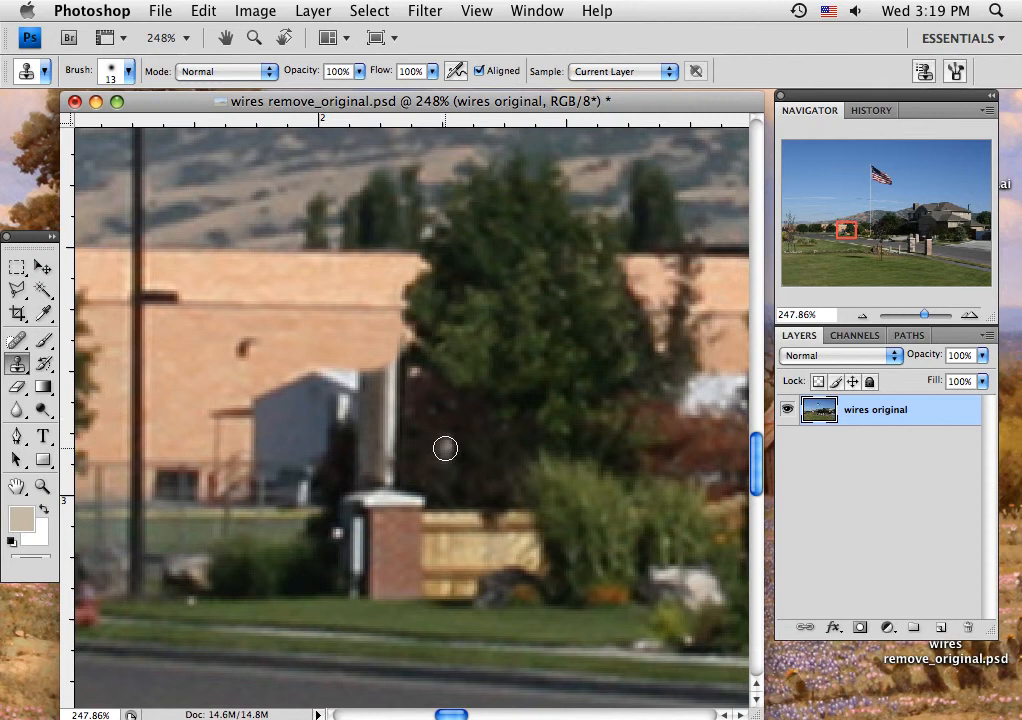
Step: Replace the lower pole above the brick pillar with cloned wall and dark shrub foliage, shaping the shrub's rounded top
{"action": "left_click", "coordinate": [335, 339], "text": "alt"}
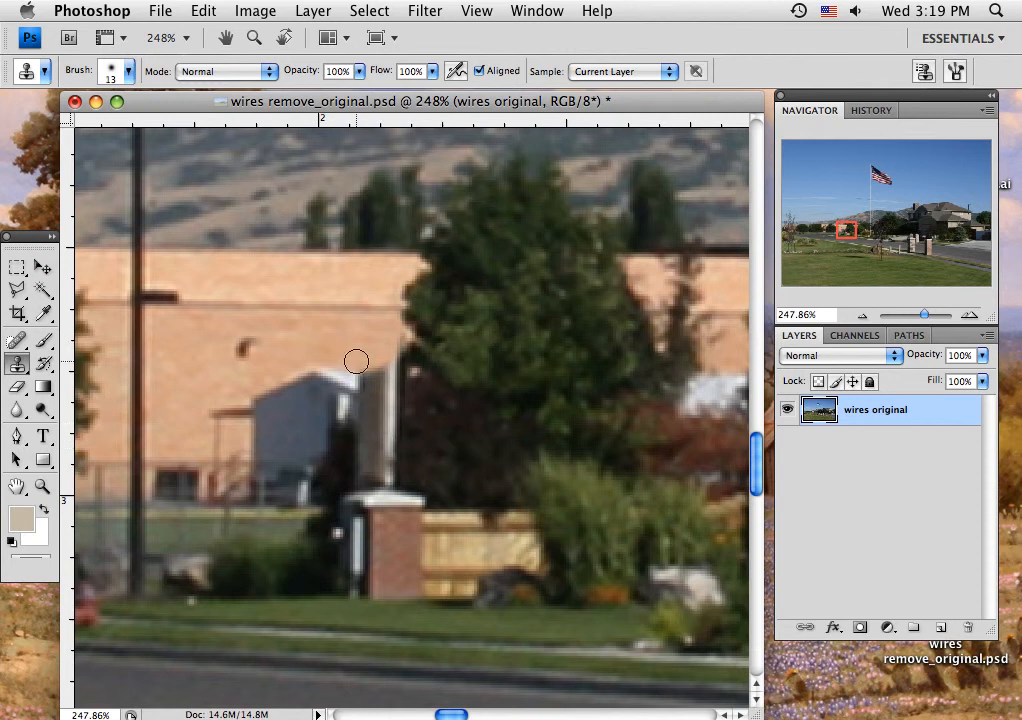
{"action": "left_click_drag", "start_coordinate": [357, 358], "coordinate": [378, 367]}
{"action": "left_click", "coordinate": [470, 452], "text": "alt"}
{"action": "mouse_move", "coordinate": [392, 433]}
{"action": "left_mouse_down"}
{"action": "mouse_move", "coordinate": [391, 366]}
{"action": "mouse_move", "coordinate": [368, 385]}
{"action": "mouse_move", "coordinate": [357, 438]}
{"action": "mouse_move", "coordinate": [370, 434]}
{"action": "mouse_move", "coordinate": [378, 455]}
{"action": "mouse_move", "coordinate": [399, 465]}
{"action": "mouse_move", "coordinate": [359, 471]}
{"action": "mouse_move", "coordinate": [389, 472]}
{"action": "mouse_move", "coordinate": [417, 371]}
{"action": "mouse_move", "coordinate": [403, 473]}
{"action": "left_mouse_up"}
{"action": "left_click", "coordinate": [433, 438], "text": "alt"}
{"action": "left_click", "coordinate": [406, 401], "text": "alt"}
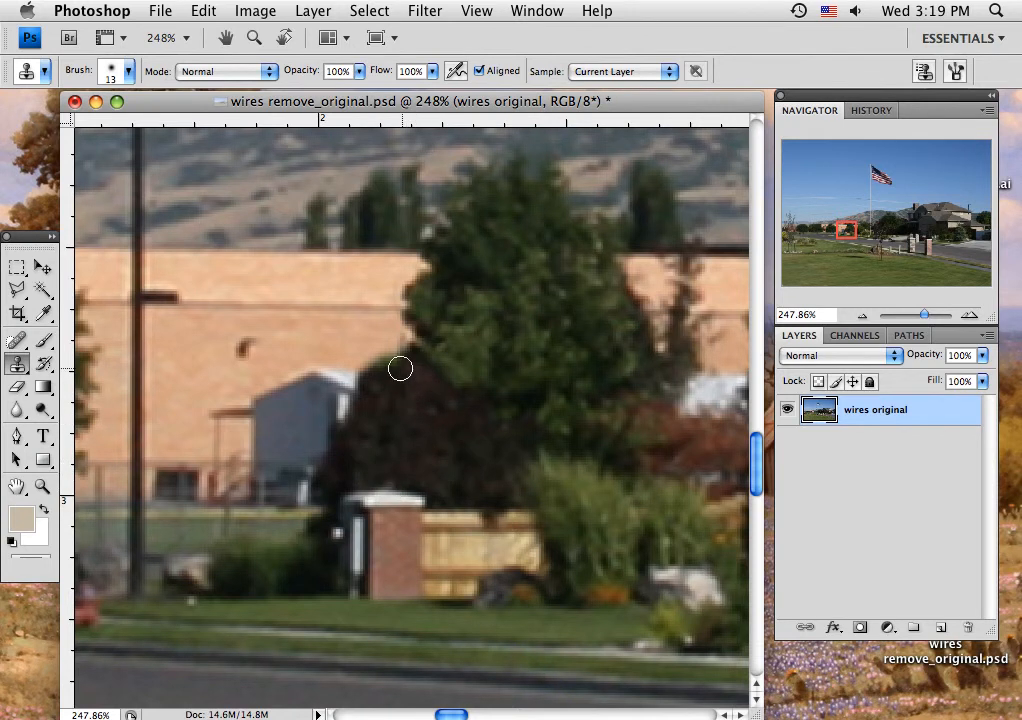
{"action": "left_click_drag", "start_coordinate": [372, 357], "coordinate": [429, 441]}
{"action": "mouse_move", "coordinate": [393, 367]}
{"action": "left_mouse_down"}
{"action": "mouse_move", "coordinate": [388, 360]}
{"action": "mouse_move", "coordinate": [399, 365]}
{"action": "left_mouse_up"}
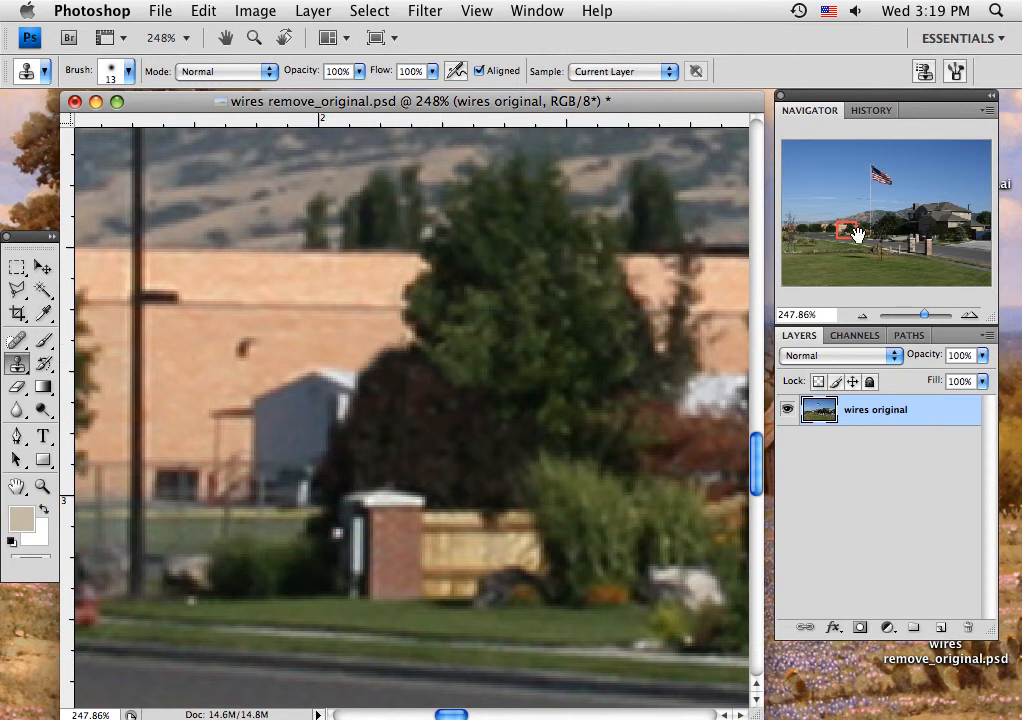
Step: Clone sky over the three wires on both sides of the flagpole, clearing the stretches nearest to it
{"action": "left_click_drag", "start_coordinate": [848, 234], "coordinate": [875, 207]}
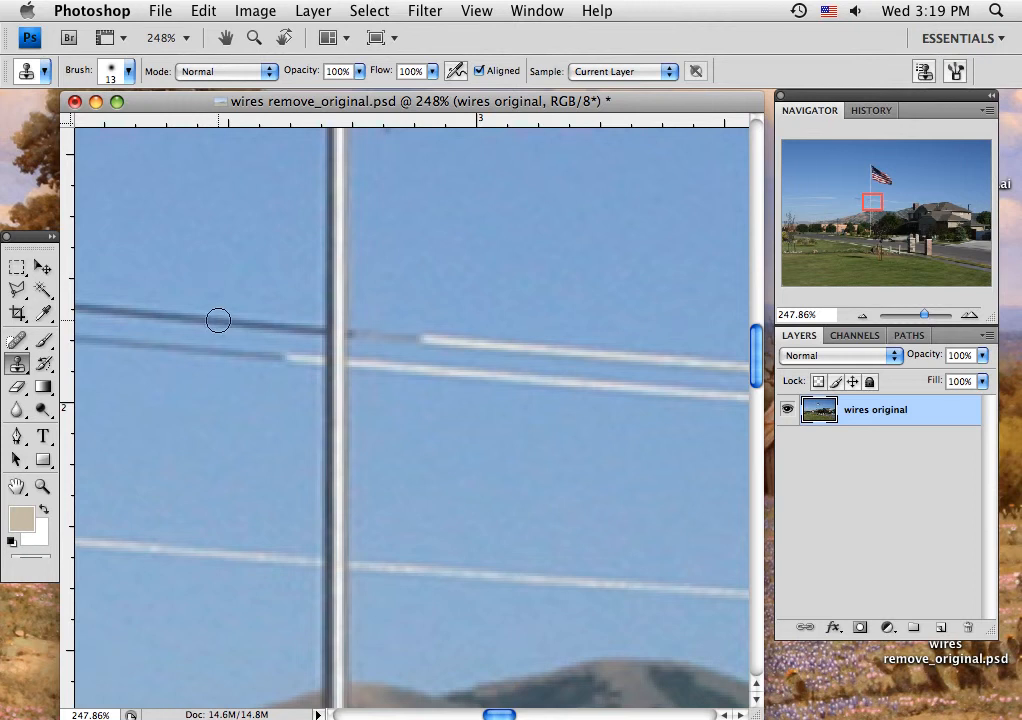
{"action": "left_click_drag", "start_coordinate": [218, 320], "coordinate": [315, 334]}
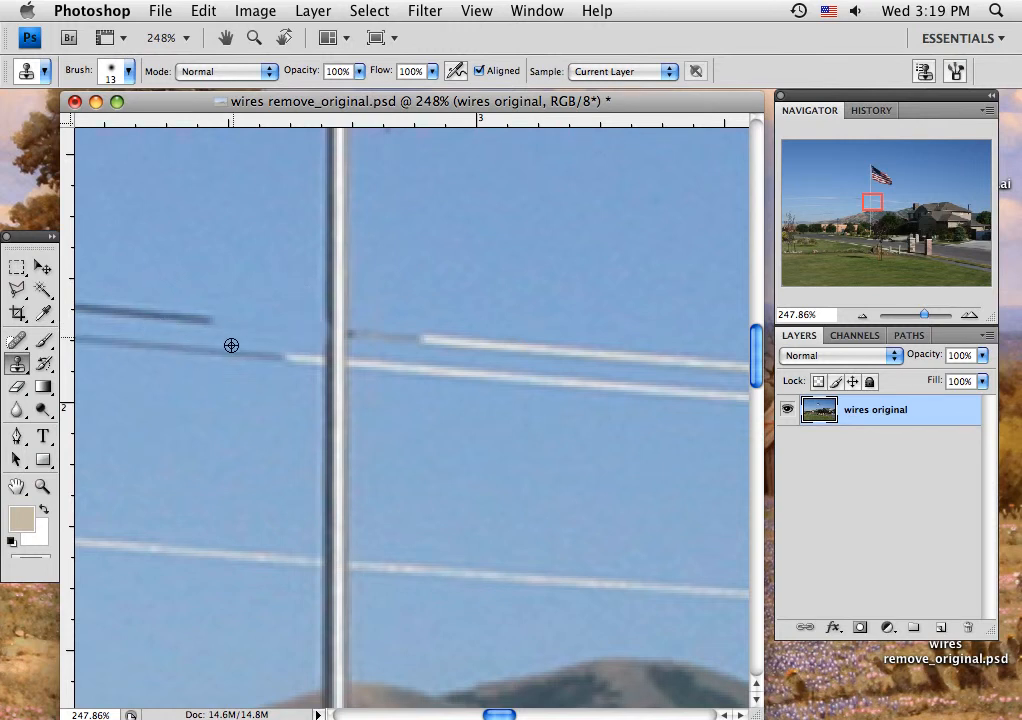
{"action": "left_click_drag", "start_coordinate": [218, 353], "coordinate": [310, 362]}
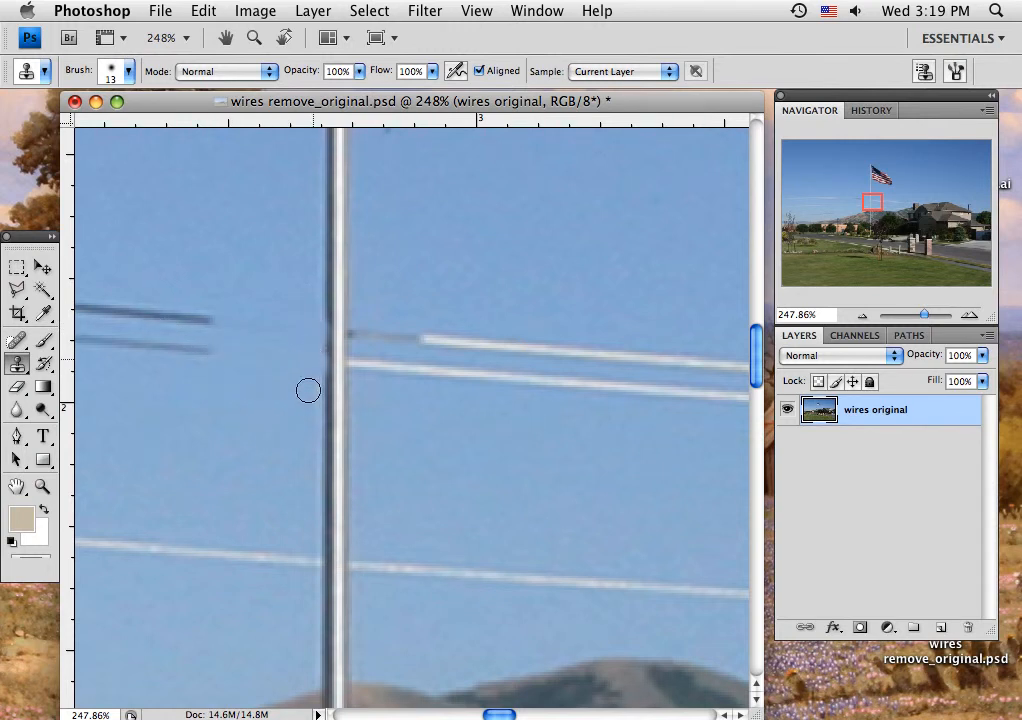
{"action": "mouse_move", "coordinate": [283, 547]}
{"action": "left_mouse_down"}
{"action": "mouse_move", "coordinate": [271, 554]}
{"action": "mouse_move", "coordinate": [296, 560]}
{"action": "left_mouse_up"}
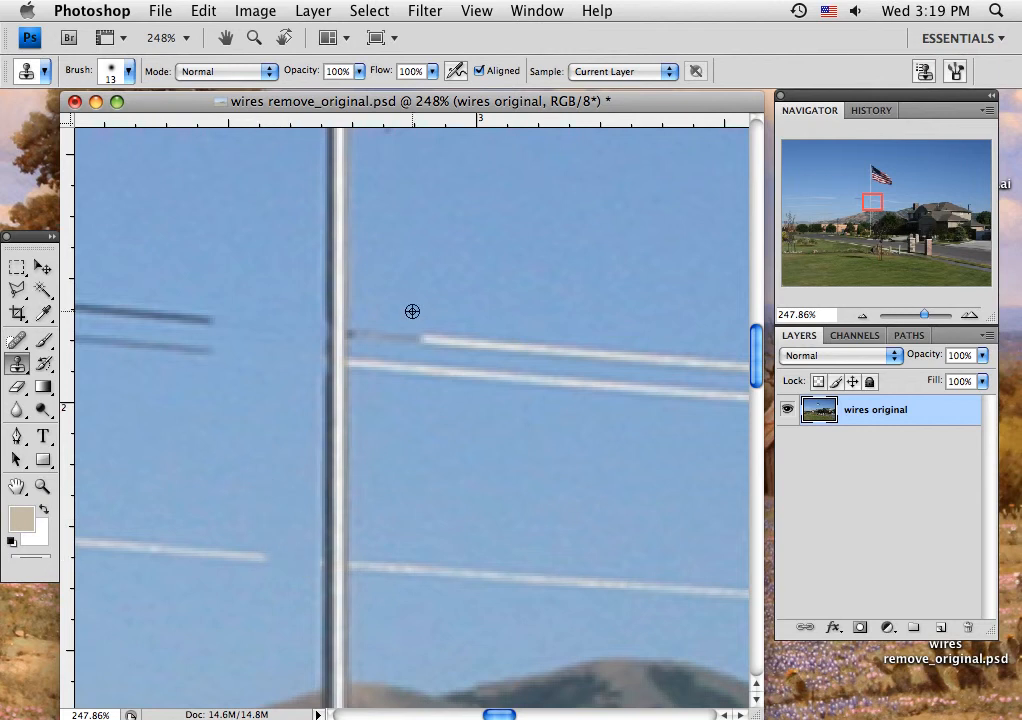
{"action": "left_click_drag", "start_coordinate": [370, 333], "coordinate": [422, 333]}
{"action": "mouse_move", "coordinate": [373, 372]}
{"action": "left_mouse_down"}
{"action": "mouse_move", "coordinate": [362, 364]}
{"action": "mouse_move", "coordinate": [455, 375]}
{"action": "left_mouse_up"}
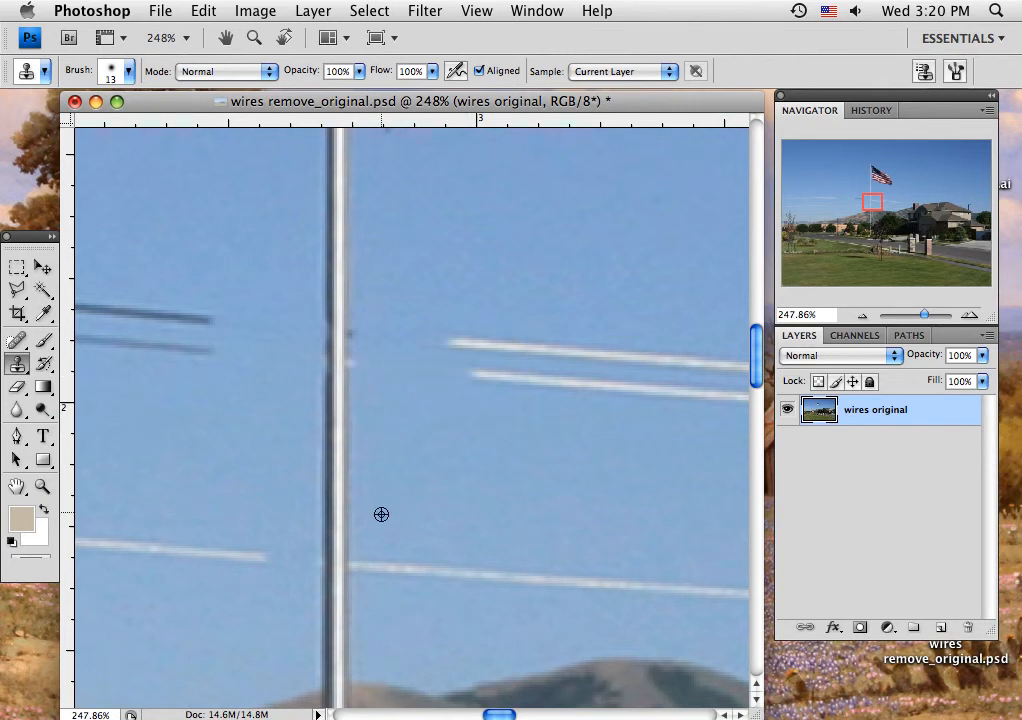
{"action": "left_click_drag", "start_coordinate": [361, 564], "coordinate": [435, 569]}
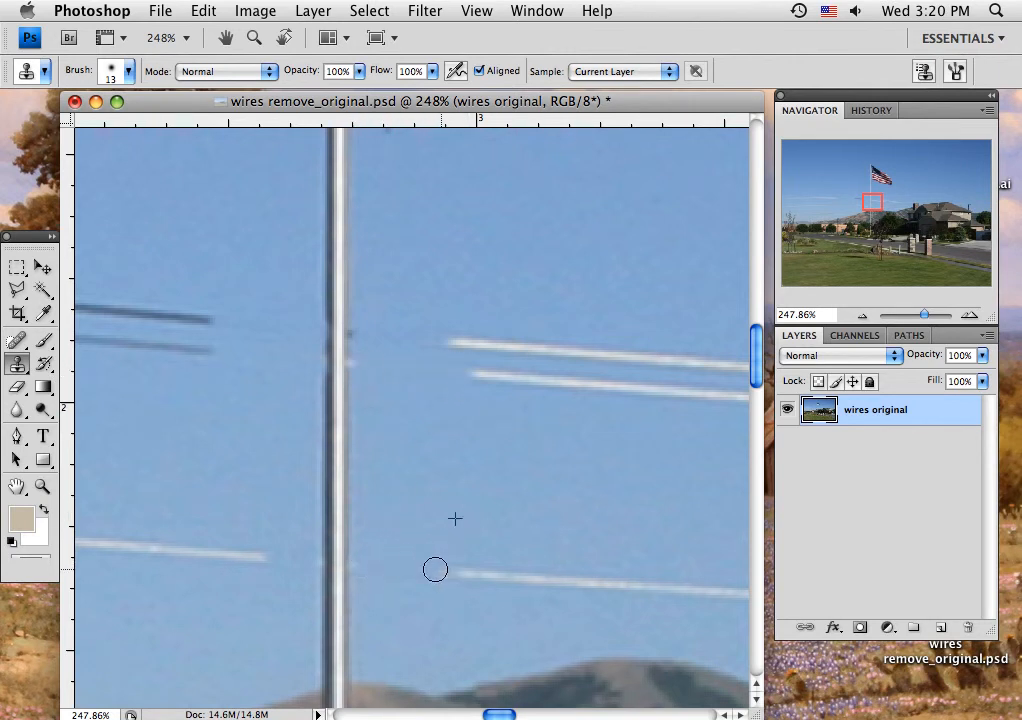
Step: Repair the flagpole's dark and light edges where the wires crossed, sampling clean sections of the same pole
{"action": "left_click", "coordinate": [327, 253], "text": "alt"}
{"action": "left_click_drag", "start_coordinate": [326, 308], "coordinate": [327, 378]}
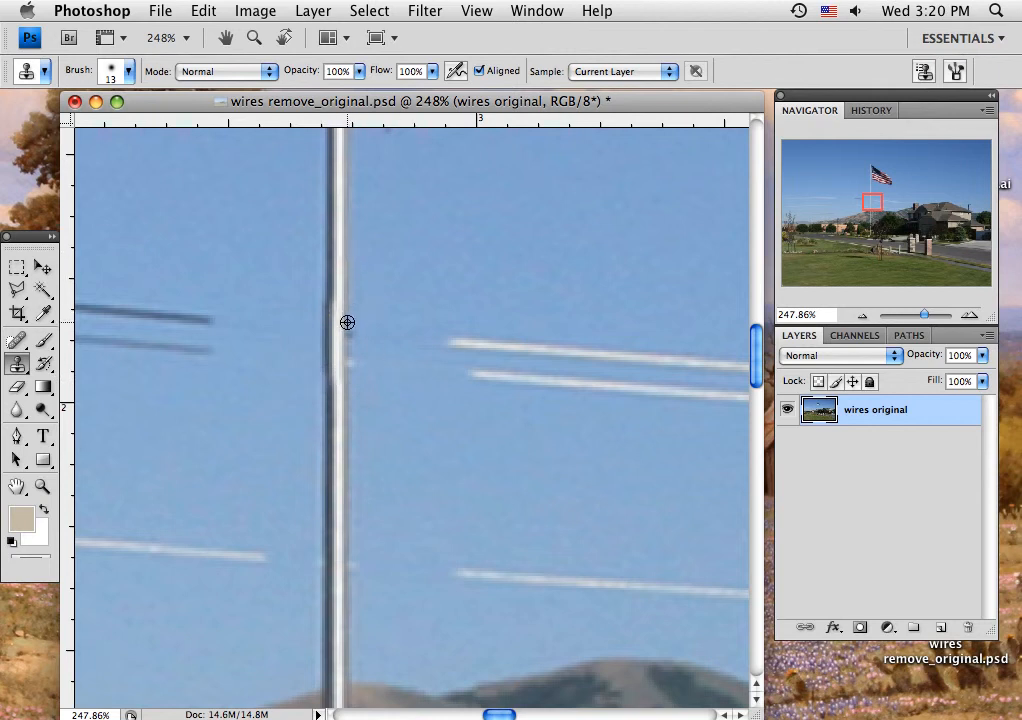
{"action": "left_click_drag", "start_coordinate": [347, 322], "coordinate": [344, 370]}
{"action": "left_click_drag", "start_coordinate": [327, 292], "coordinate": [317, 372]}
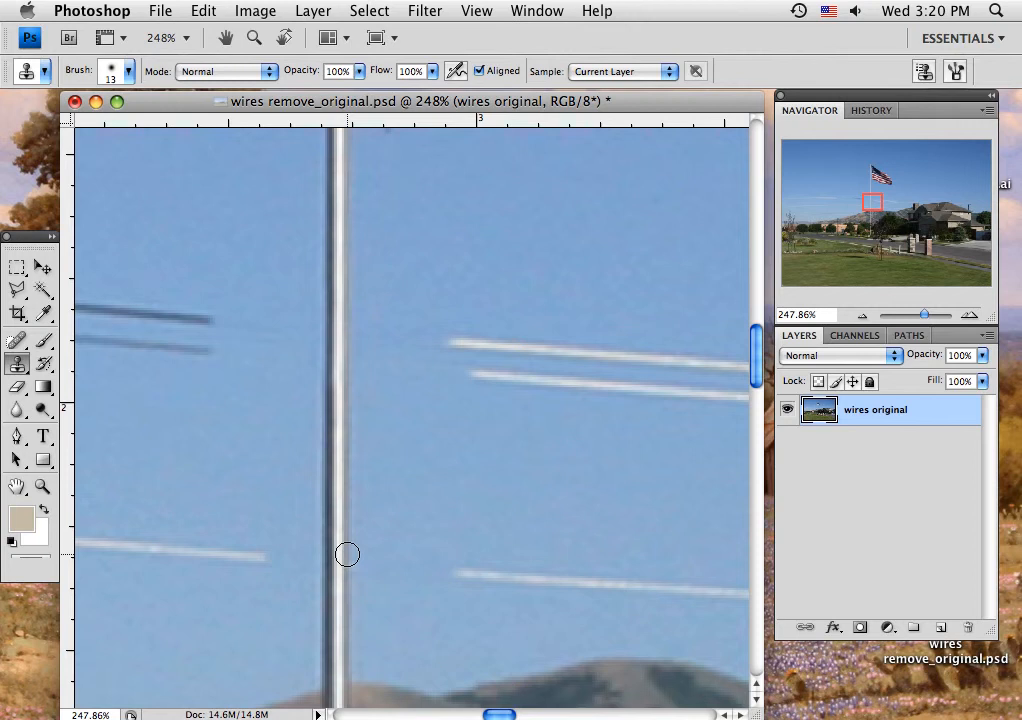
{"action": "left_click_drag", "start_coordinate": [347, 556], "coordinate": [349, 578]}
Step: Clone sky over more of the lowest sky wire, extending the cleared gap outward on both sides of the flagpole
{"action": "left_click", "coordinate": [243, 490], "text": "alt"}
{"action": "mouse_move", "coordinate": [258, 556]}
{"action": "left_mouse_down"}
{"action": "mouse_move", "coordinate": [119, 537]}
{"action": "mouse_move", "coordinate": [189, 551]}
{"action": "left_mouse_up"}
{"action": "left_click", "coordinate": [438, 541], "text": "alt"}
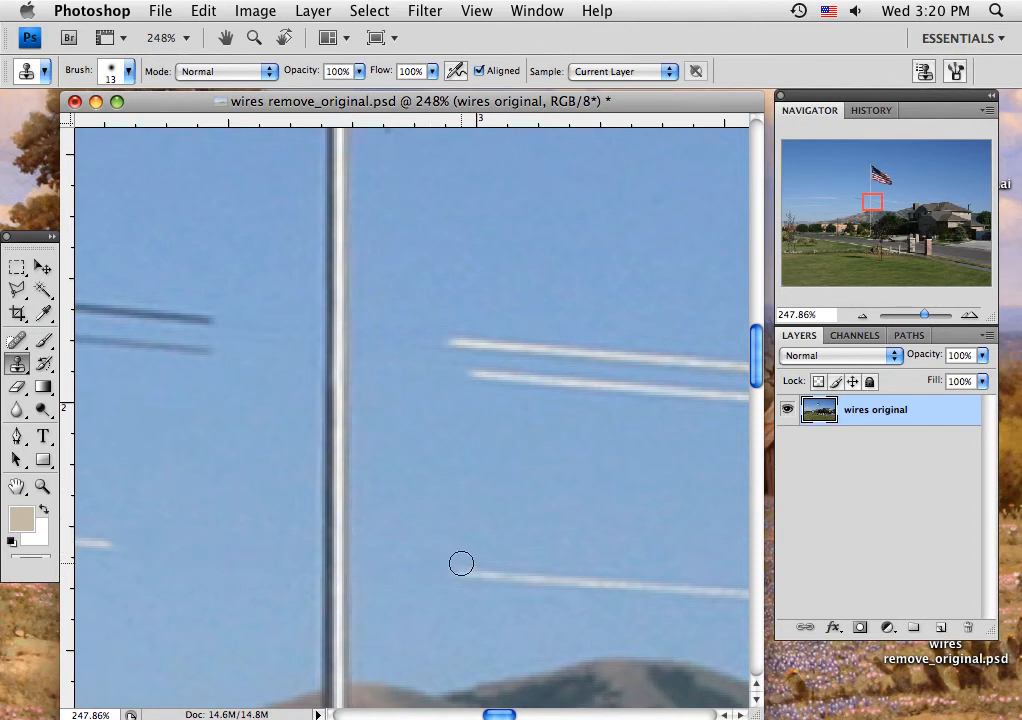
{"action": "left_click_drag", "start_coordinate": [468, 580], "coordinate": [569, 575]}
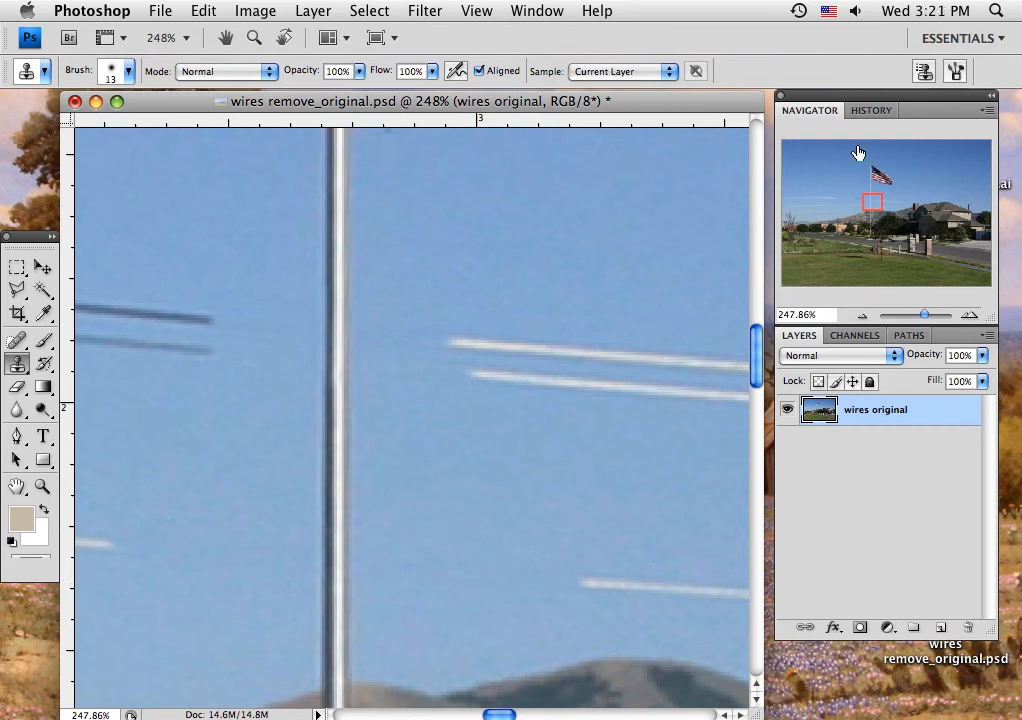
Step: Clone clean sky over the small specks beside the upper flagpole
{"action": "mouse_move", "coordinate": [875, 204]}
{"action": "left_mouse_down"}
{"action": "mouse_move", "coordinate": [877, 173]}
{"action": "mouse_move", "coordinate": [871, 198]}
{"action": "left_mouse_up"}
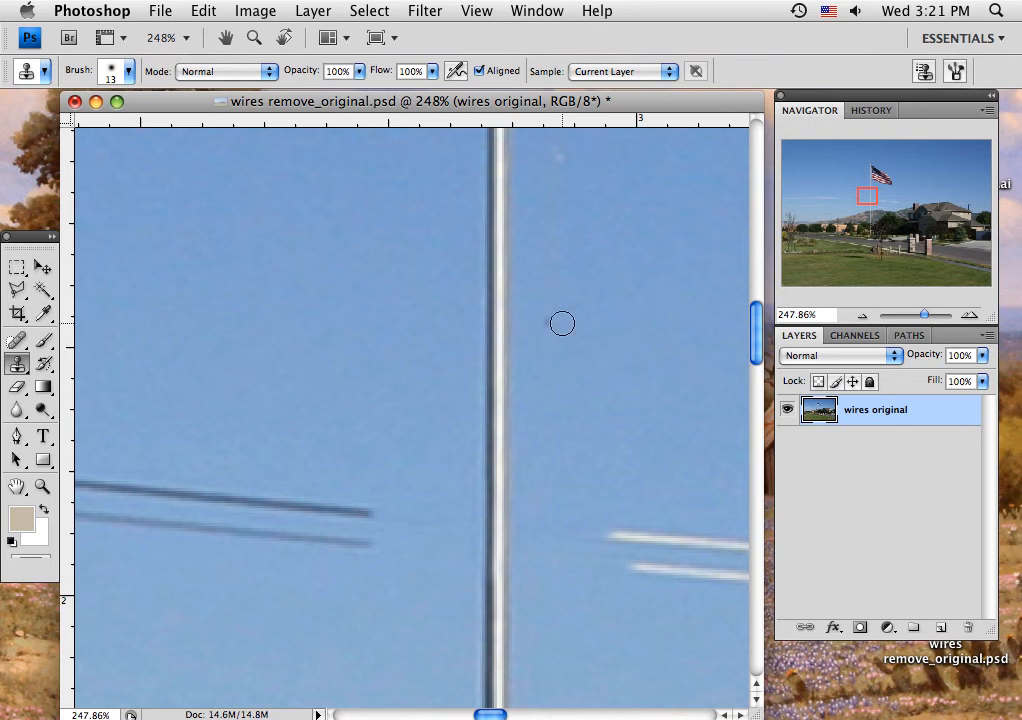
{"action": "left_click_drag", "start_coordinate": [556, 324], "coordinate": [561, 322]}
{"action": "left_click", "coordinate": [608, 178], "text": "alt"}
{"action": "left_click_drag", "start_coordinate": [556, 153], "coordinate": [557, 162]}
Step: Clone hillside texture over the wire crossing the mountain on both sides of the flagpole, matching the slope's diagonal pattern
{"action": "left_click_drag", "start_coordinate": [866, 199], "coordinate": [871, 217]}
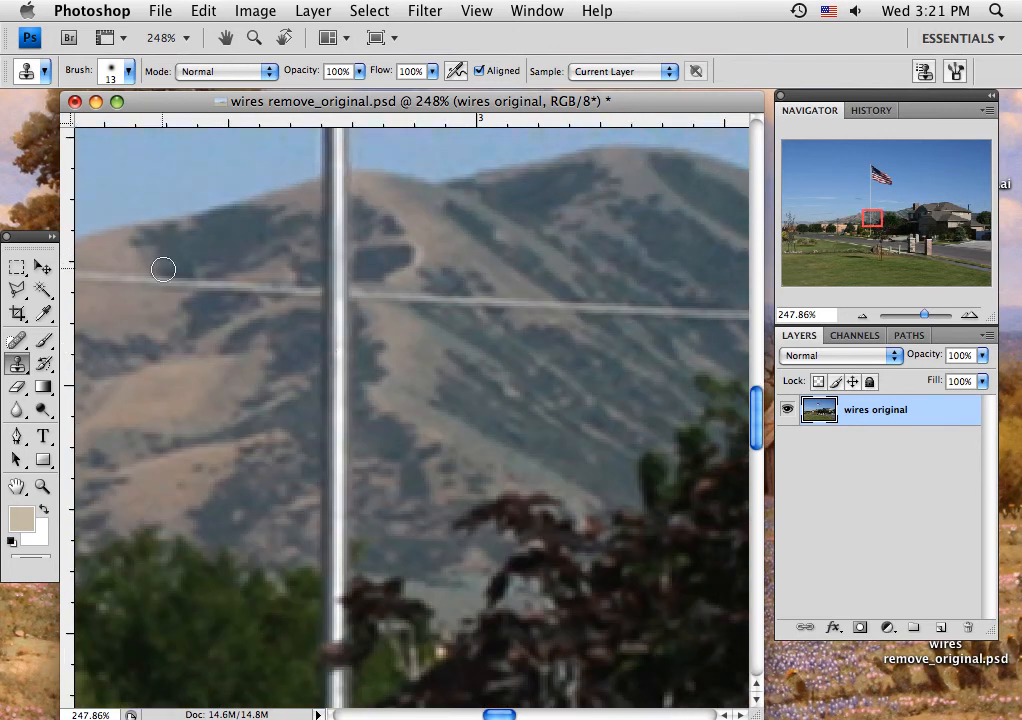
{"action": "mouse_move", "coordinate": [166, 276]}
{"action": "left_mouse_down"}
{"action": "mouse_move", "coordinate": [215, 283]}
{"action": "mouse_move", "coordinate": [229, 265]}
{"action": "mouse_move", "coordinate": [221, 295]}
{"action": "mouse_move", "coordinate": [254, 283]}
{"action": "mouse_move", "coordinate": [306, 294]}
{"action": "left_mouse_up"}
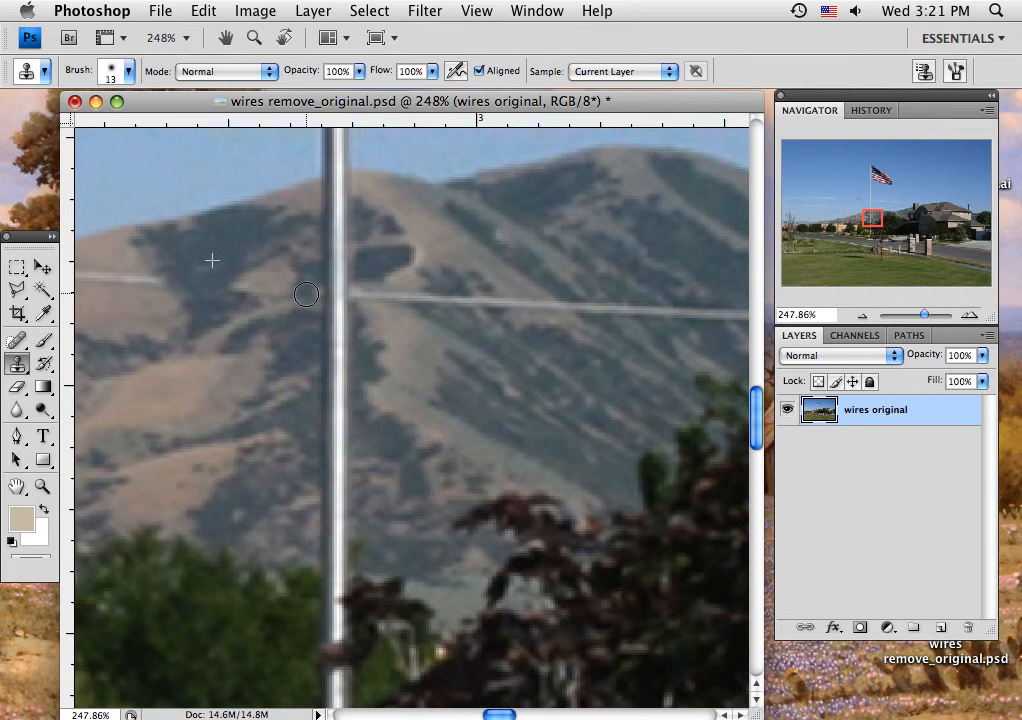
{"action": "left_click", "coordinate": [406, 329], "text": "alt"}
{"action": "mouse_move", "coordinate": [365, 294]}
{"action": "left_mouse_down"}
{"action": "mouse_move", "coordinate": [393, 307]}
{"action": "mouse_move", "coordinate": [447, 297]}
{"action": "mouse_move", "coordinate": [498, 307]}
{"action": "left_mouse_up"}
{"action": "left_click", "coordinate": [456, 333], "text": "alt"}
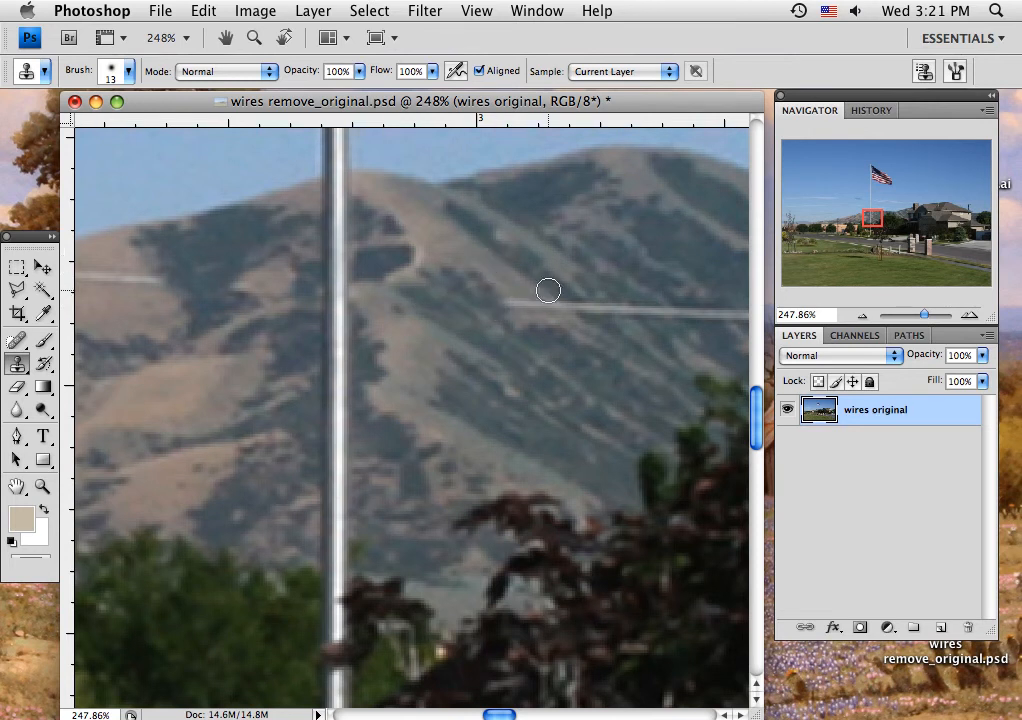
{"action": "mouse_move", "coordinate": [548, 290]}
{"action": "left_mouse_down"}
{"action": "mouse_move", "coordinate": [590, 313]}
{"action": "mouse_move", "coordinate": [522, 302]}
{"action": "left_mouse_up"}
{"action": "mouse_move", "coordinate": [633, 297]}
{"action": "left_mouse_down"}
{"action": "mouse_move", "coordinate": [650, 313]}
{"action": "mouse_move", "coordinate": [627, 311]}
{"action": "left_mouse_up"}
{"action": "mouse_move", "coordinate": [675, 313]}
{"action": "left_mouse_down"}
{"action": "mouse_move", "coordinate": [713, 315]}
{"action": "mouse_move", "coordinate": [676, 319]}
{"action": "left_mouse_up"}
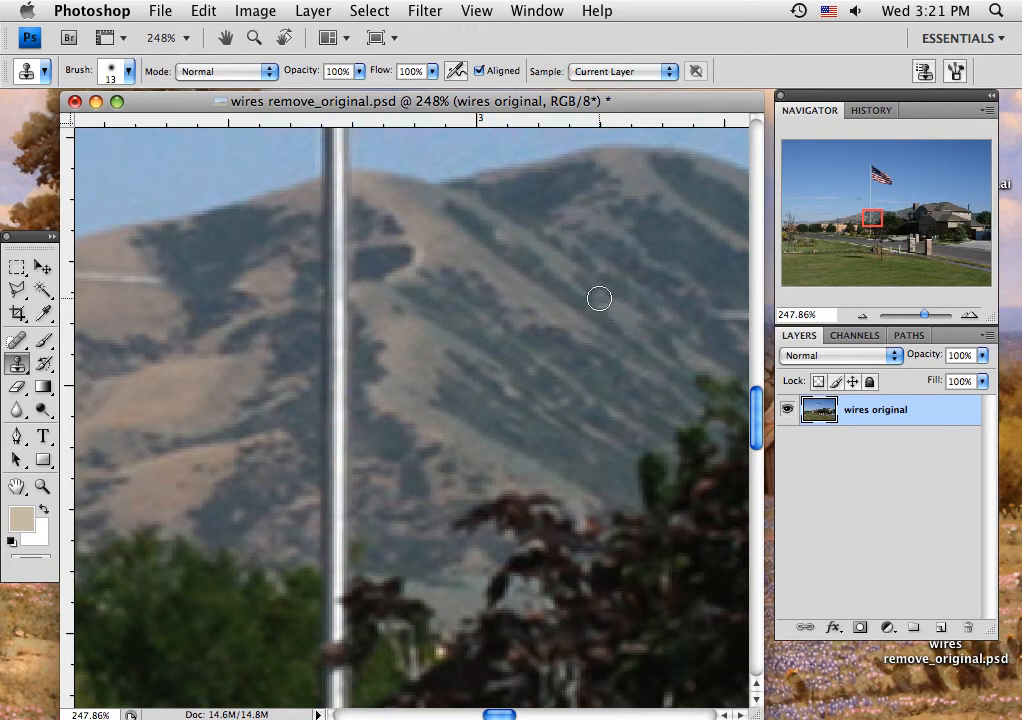
Step: Clone mountain texture over the wire between the cleared slope and the edge of the large green tree
{"action": "mouse_move", "coordinate": [646, 364]}
{"action": "left_mouse_down"}
{"action": "mouse_move", "coordinate": [522, 368]}
{"action": "mouse_move", "coordinate": [417, 391]}
{"action": "left_mouse_up"}
{"action": "left_click", "coordinate": [422, 306], "text": "alt"}
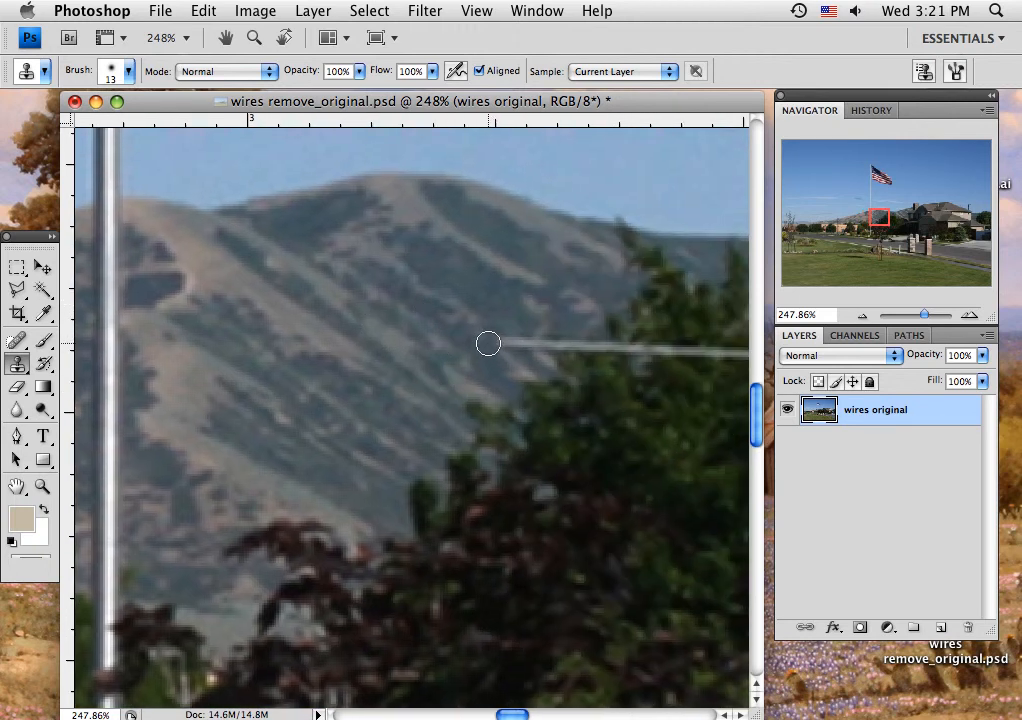
{"action": "mouse_move", "coordinate": [488, 344]}
{"action": "left_mouse_down"}
{"action": "mouse_move", "coordinate": [534, 346]}
{"action": "mouse_move", "coordinate": [556, 363]}
{"action": "mouse_move", "coordinate": [571, 339]}
{"action": "mouse_move", "coordinate": [607, 355]}
{"action": "mouse_move", "coordinate": [595, 352]}
{"action": "mouse_move", "coordinate": [680, 351]}
{"action": "mouse_move", "coordinate": [634, 350]}
{"action": "left_mouse_up"}
{"action": "left_click", "coordinate": [472, 298], "text": "alt"}
{"action": "left_click", "coordinate": [495, 308], "text": "alt"}
Step: Sample the green tree's foliage and clone it over the wire running across the treetop
{"action": "left_click", "coordinate": [620, 411], "text": "alt"}
{"action": "left_click", "coordinate": [675, 389], "text": "alt"}
{"action": "key", "text": "space"}
{"action": "left_click_drag", "start_coordinate": [687, 417], "coordinate": [249, 436]}
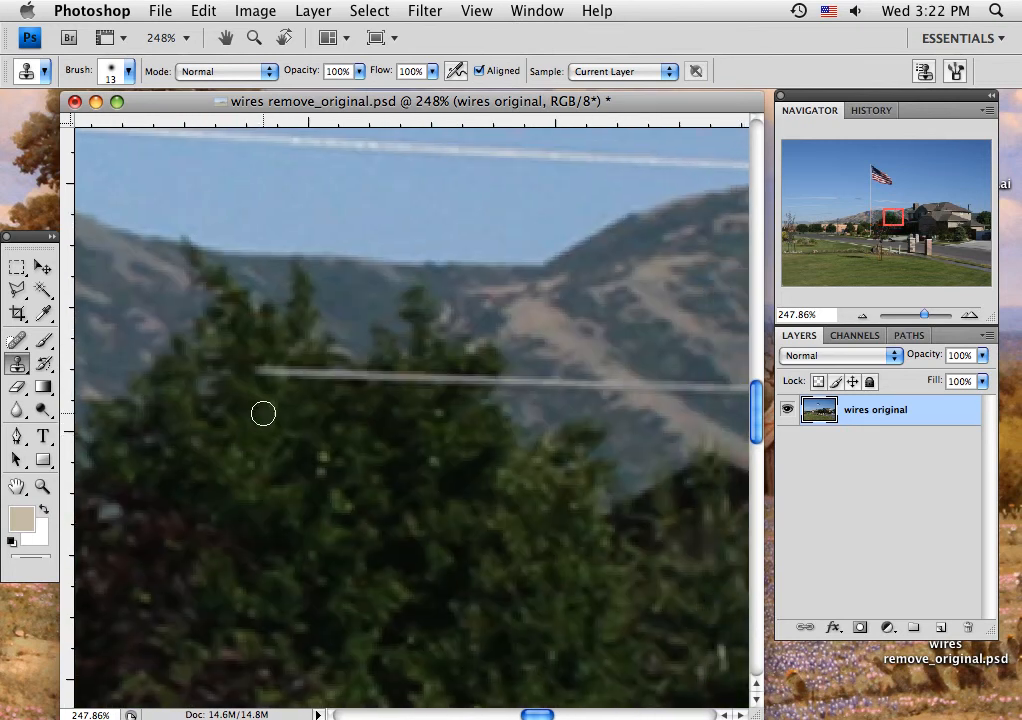
{"action": "mouse_move", "coordinate": [262, 369]}
{"action": "left_mouse_down"}
{"action": "mouse_move", "coordinate": [307, 379]}
{"action": "mouse_move", "coordinate": [485, 382]}
{"action": "left_mouse_up"}
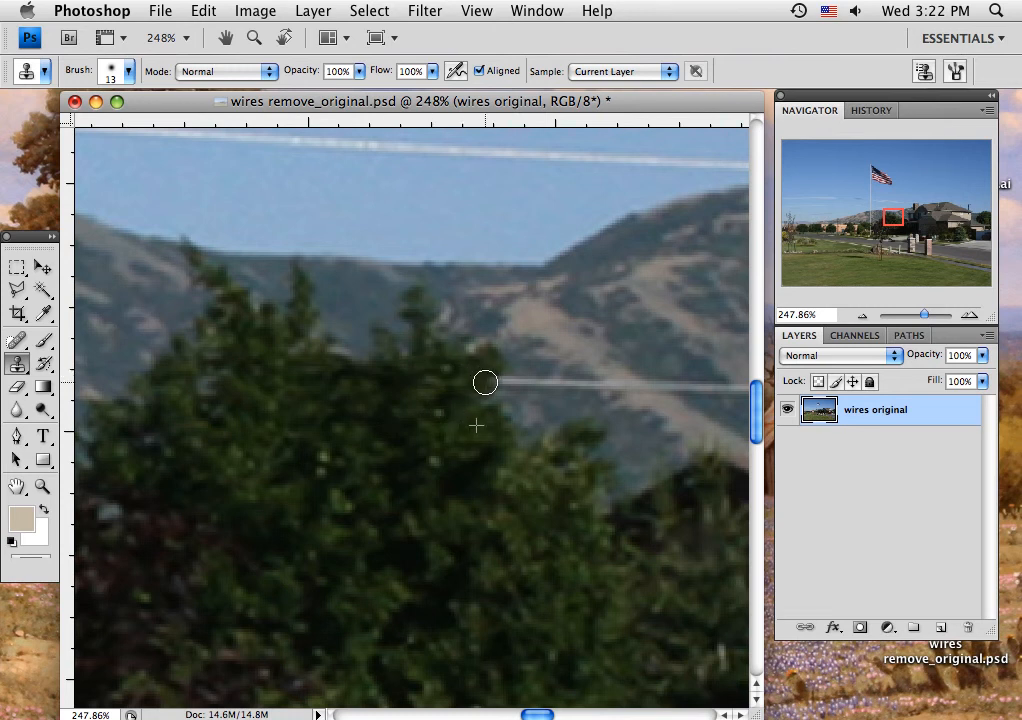
Step: Clone sky over the two wires passing above the stone chimney, up to the start of the house's roof peak
{"action": "left_click_drag", "start_coordinate": [536, 516], "coordinate": [146, 481]}
{"action": "left_click_drag", "start_coordinate": [358, 387], "coordinate": [208, 545]}
{"action": "left_click_drag", "start_coordinate": [286, 443], "coordinate": [266, 480]}
{"action": "left_click_drag", "start_coordinate": [396, 409], "coordinate": [310, 413]}
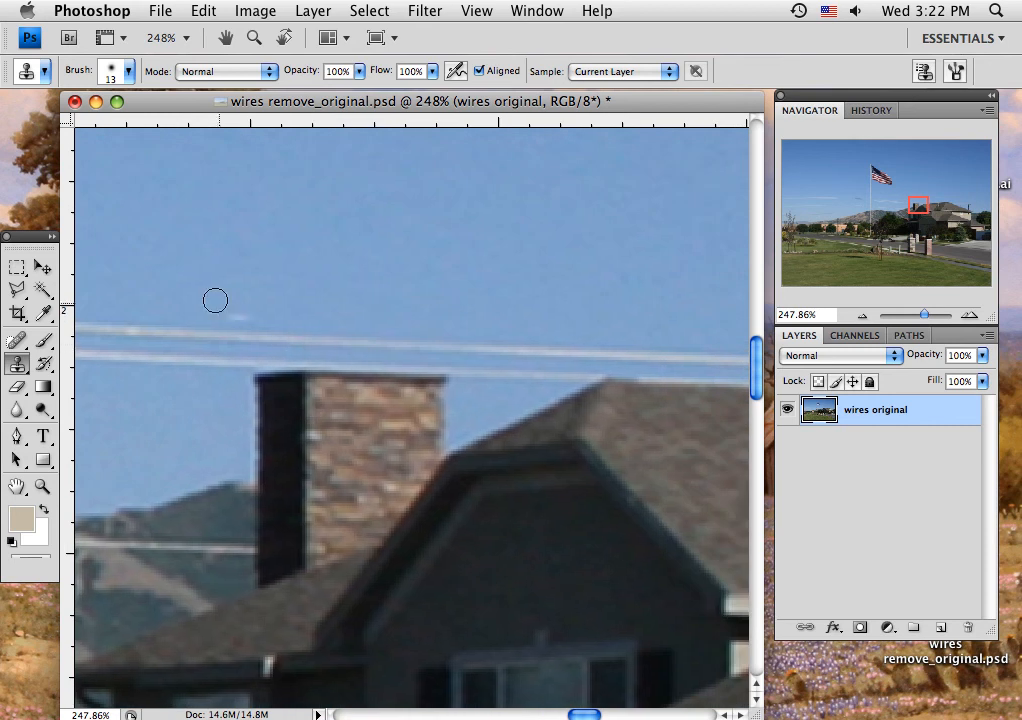
{"action": "left_click", "coordinate": [133, 296], "text": "alt"}
{"action": "left_click_drag", "start_coordinate": [135, 328], "coordinate": [570, 344]}
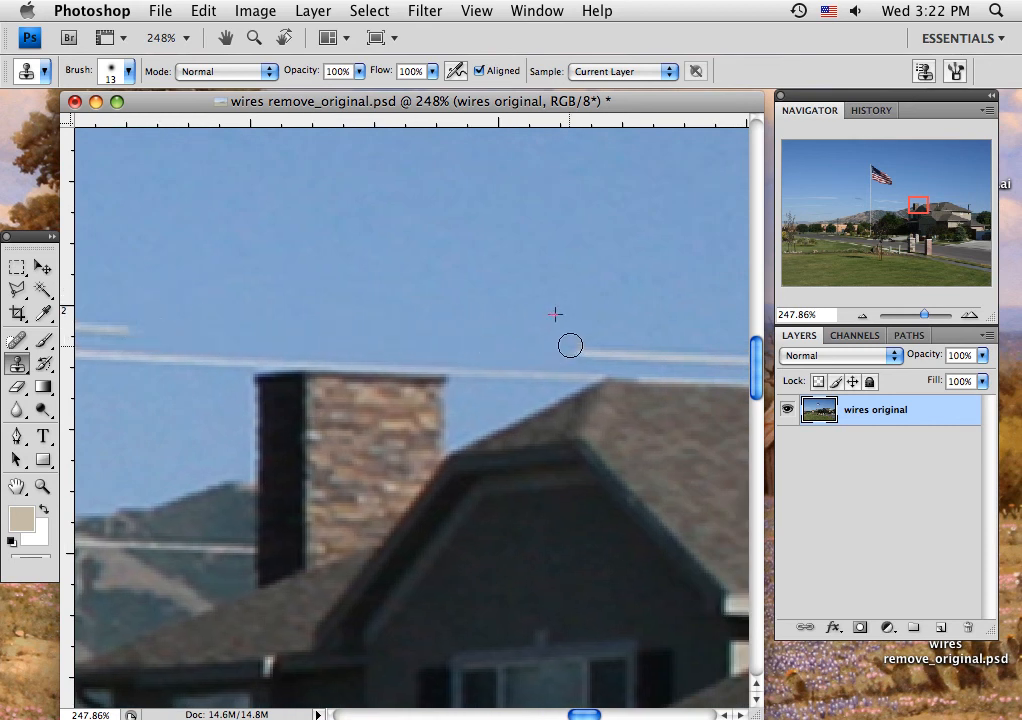
{"action": "mouse_move", "coordinate": [166, 347]}
{"action": "left_mouse_down"}
{"action": "mouse_move", "coordinate": [397, 357]}
{"action": "mouse_move", "coordinate": [532, 377]}
{"action": "mouse_move", "coordinate": [498, 374]}
{"action": "mouse_move", "coordinate": [561, 371]}
{"action": "mouse_move", "coordinate": [606, 350]}
{"action": "mouse_move", "coordinate": [558, 377]}
{"action": "mouse_move", "coordinate": [620, 356]}
{"action": "left_mouse_up"}
{"action": "left_click", "coordinate": [502, 351], "text": "alt"}
Step: Clone sky over the remaining wire pieces along the house's main roof ridge, keeping the ridge edge clean
{"action": "left_click_drag", "start_coordinate": [609, 310], "coordinate": [104, 316]}
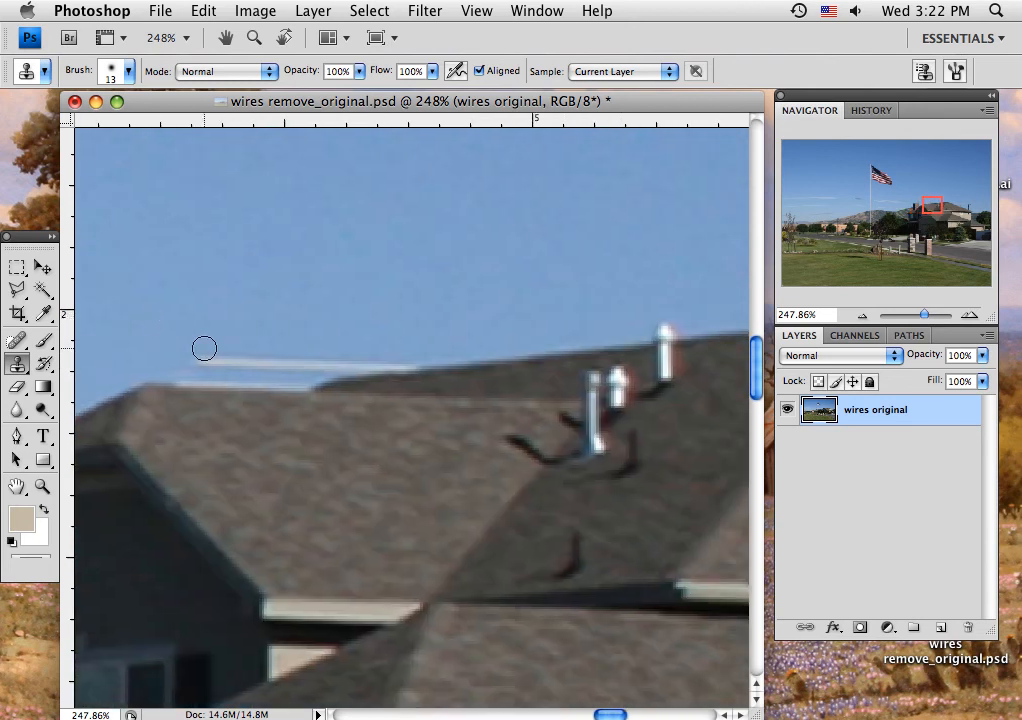
{"action": "mouse_move", "coordinate": [176, 354]}
{"action": "left_mouse_down"}
{"action": "mouse_move", "coordinate": [338, 363]}
{"action": "mouse_move", "coordinate": [430, 349]}
{"action": "left_mouse_up"}
{"action": "left_click", "coordinate": [174, 341], "text": "alt"}
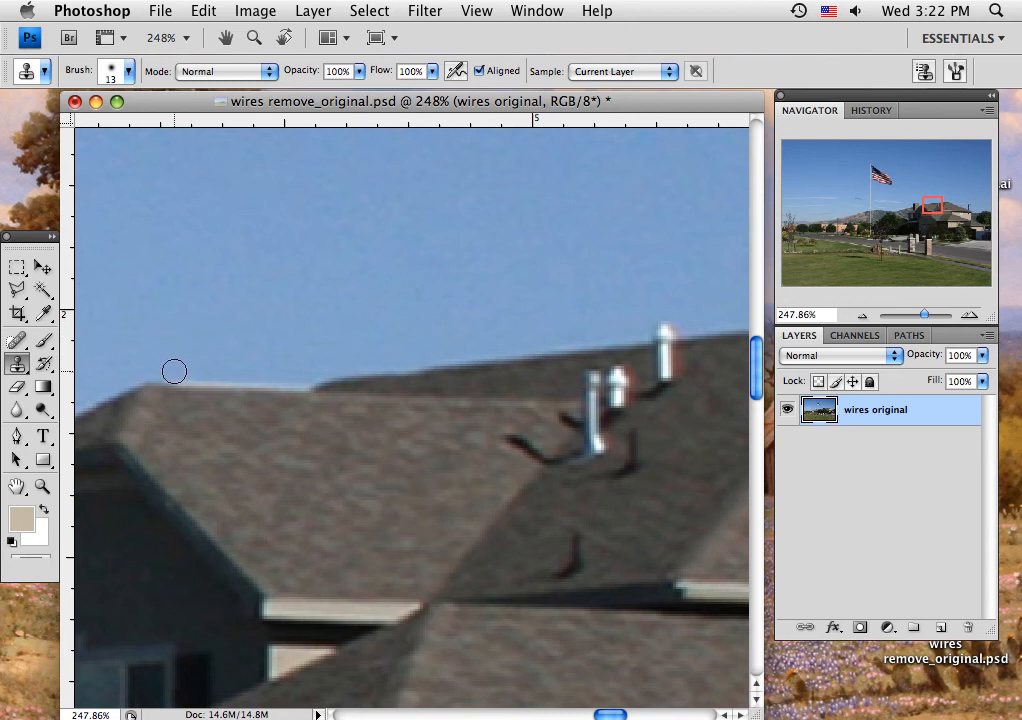
{"action": "mouse_move", "coordinate": [174, 371]}
{"action": "left_mouse_down"}
{"action": "mouse_move", "coordinate": [309, 379]}
{"action": "mouse_move", "coordinate": [192, 374]}
{"action": "mouse_move", "coordinate": [337, 368]}
{"action": "left_mouse_up"}
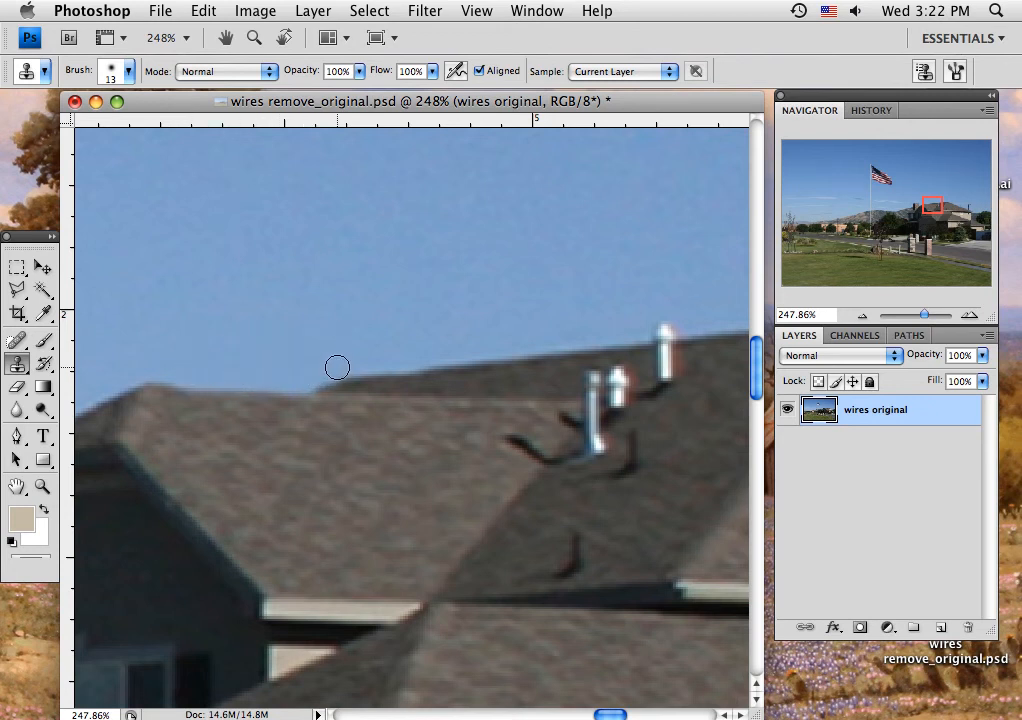
Step: Clone sky over the utility pole's upright shaft rising behind the sloping roof at the house's far end
{"action": "left_click_drag", "start_coordinate": [912, 218], "coordinate": [957, 210]}
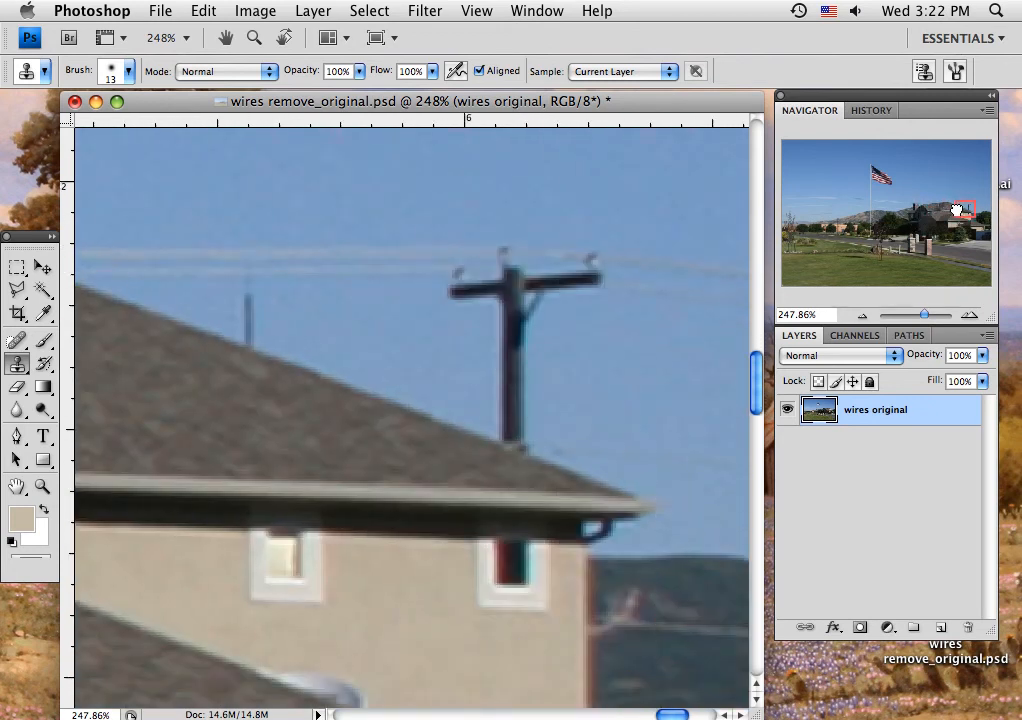
{"action": "left_click", "coordinate": [622, 347], "text": "alt"}
{"action": "mouse_move", "coordinate": [529, 349]}
{"action": "left_mouse_down"}
{"action": "mouse_move", "coordinate": [477, 345]}
{"action": "mouse_move", "coordinate": [494, 351]}
{"action": "mouse_move", "coordinate": [483, 384]}
{"action": "mouse_move", "coordinate": [527, 415]}
{"action": "mouse_move", "coordinate": [503, 428]}
{"action": "mouse_move", "coordinate": [534, 434]}
{"action": "mouse_move", "coordinate": [508, 425]}
{"action": "mouse_move", "coordinate": [507, 330]}
{"action": "left_mouse_up"}
Step: Clone sky over the utility pole's crossarm, its insulators and the adjoining wire ends
{"action": "left_click", "coordinate": [338, 218], "text": "alt"}
{"action": "mouse_move", "coordinate": [352, 245]}
{"action": "left_mouse_down"}
{"action": "mouse_move", "coordinate": [392, 266]}
{"action": "mouse_move", "coordinate": [439, 245]}
{"action": "left_mouse_up"}
{"action": "left_click", "coordinate": [370, 205], "text": "alt"}
{"action": "mouse_move", "coordinate": [374, 269]}
{"action": "left_mouse_down"}
{"action": "mouse_move", "coordinate": [429, 271]}
{"action": "mouse_move", "coordinate": [508, 248]}
{"action": "mouse_move", "coordinate": [509, 259]}
{"action": "mouse_move", "coordinate": [462, 294]}
{"action": "mouse_move", "coordinate": [442, 293]}
{"action": "mouse_move", "coordinate": [537, 277]}
{"action": "mouse_move", "coordinate": [491, 311]}
{"action": "mouse_move", "coordinate": [503, 335]}
{"action": "mouse_move", "coordinate": [538, 300]}
{"action": "left_mouse_up"}
{"action": "left_click", "coordinate": [387, 303], "text": "alt"}
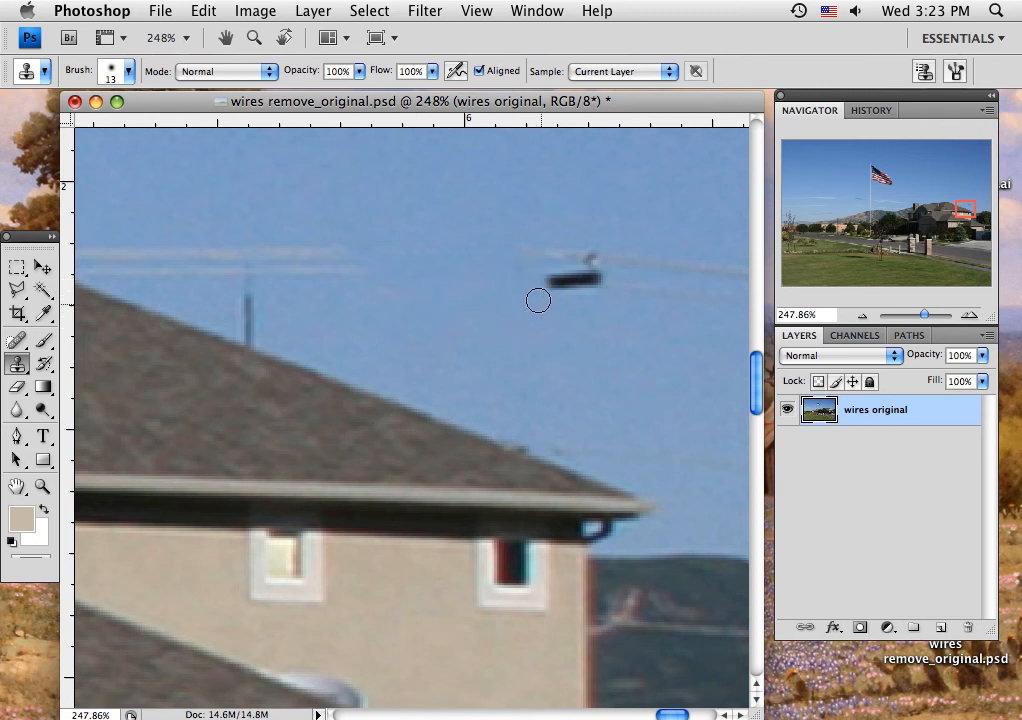
{"action": "left_click", "coordinate": [488, 201], "text": "alt"}
{"action": "mouse_move", "coordinate": [533, 242]}
{"action": "left_mouse_down"}
{"action": "mouse_move", "coordinate": [615, 260]}
{"action": "mouse_move", "coordinate": [559, 278]}
{"action": "mouse_move", "coordinate": [610, 282]}
{"action": "mouse_move", "coordinate": [573, 258]}
{"action": "mouse_move", "coordinate": [515, 265]}
{"action": "mouse_move", "coordinate": [490, 295]}
{"action": "left_mouse_up"}
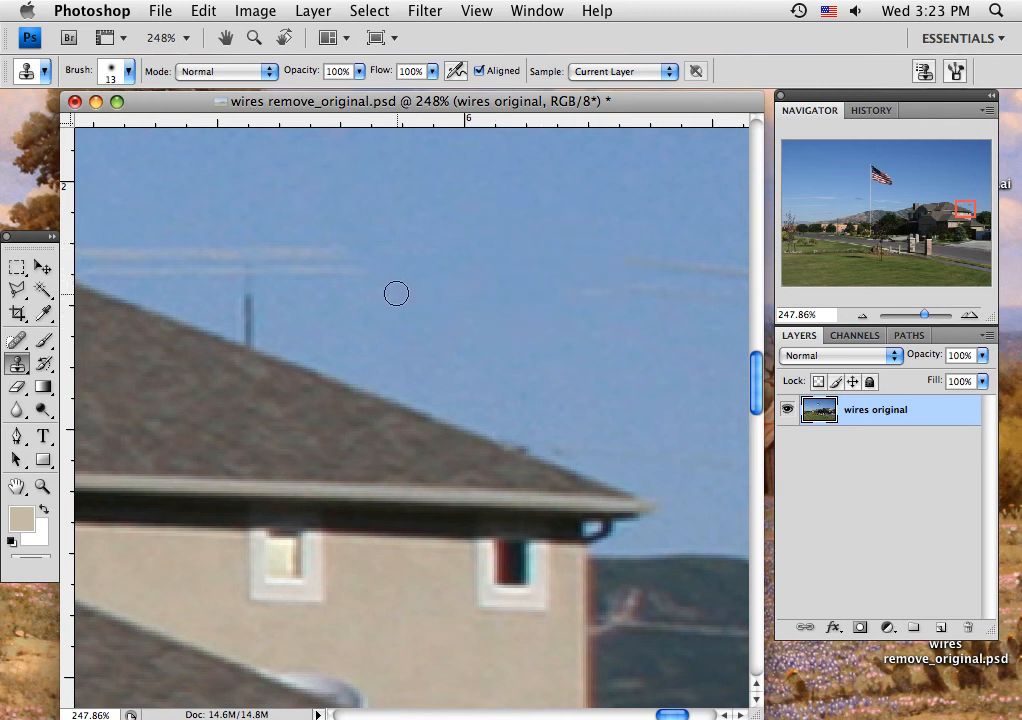
Step: Clone sky over the leftover wire pieces above the house's sloping roof and in the sky beyond it, keeping the roof edge intact
{"action": "left_click", "coordinate": [388, 292]}
{"action": "left_click", "coordinate": [520, 308], "text": "alt"}
{"action": "mouse_move", "coordinate": [562, 298]}
{"action": "left_mouse_down"}
{"action": "mouse_move", "coordinate": [659, 294]}
{"action": "mouse_move", "coordinate": [604, 289]}
{"action": "left_mouse_up"}
{"action": "left_click", "coordinate": [358, 178], "text": "alt"}
{"action": "mouse_move", "coordinate": [356, 270]}
{"action": "left_mouse_down"}
{"action": "mouse_move", "coordinate": [226, 268]}
{"action": "mouse_move", "coordinate": [343, 248]}
{"action": "mouse_move", "coordinate": [176, 257]}
{"action": "mouse_move", "coordinate": [200, 259]}
{"action": "mouse_move", "coordinate": [165, 267]}
{"action": "mouse_move", "coordinate": [205, 271]}
{"action": "left_mouse_up"}
{"action": "left_click_drag", "start_coordinate": [289, 241], "coordinate": [657, 292]}
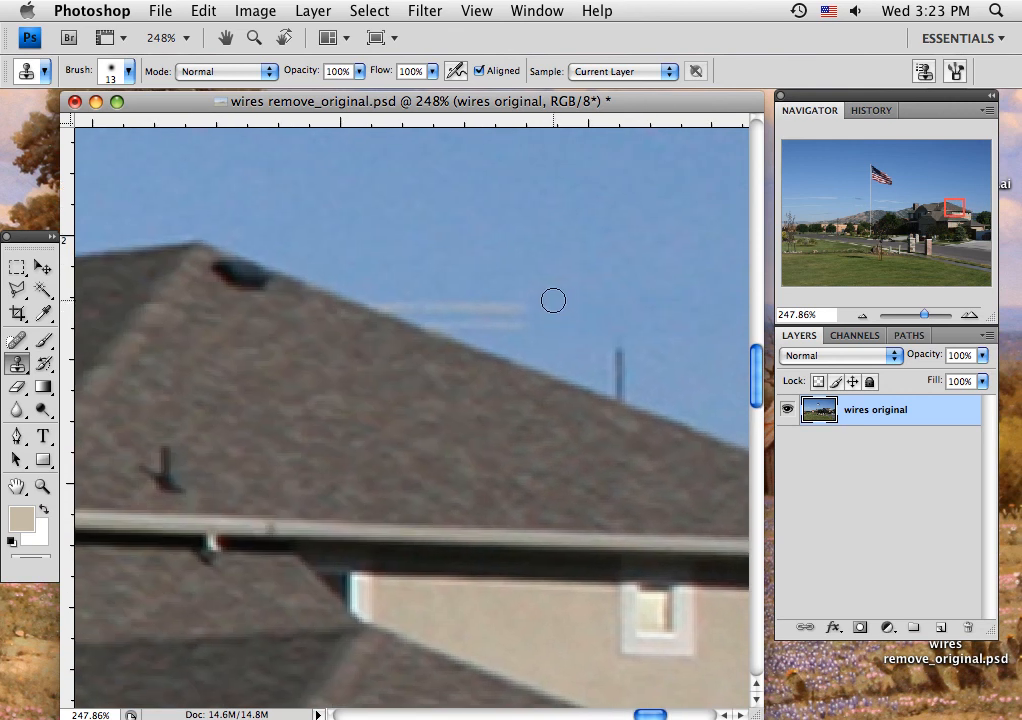
{"action": "mouse_move", "coordinate": [546, 305]}
{"action": "left_mouse_down"}
{"action": "mouse_move", "coordinate": [484, 301]}
{"action": "mouse_move", "coordinate": [531, 328]}
{"action": "mouse_move", "coordinate": [383, 297]}
{"action": "mouse_move", "coordinate": [390, 290]}
{"action": "mouse_move", "coordinate": [502, 331]}
{"action": "mouse_move", "coordinate": [498, 316]}
{"action": "mouse_move", "coordinate": [484, 318]}
{"action": "left_mouse_up"}
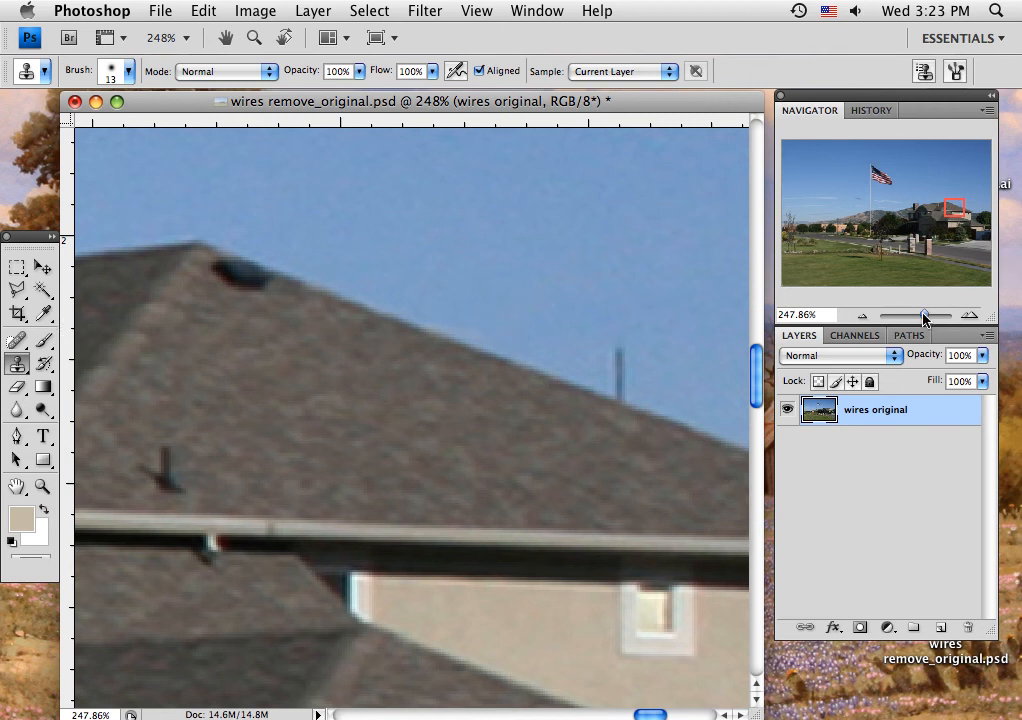
Step: Clone sky over the lowest wire where it runs through the upper branches of the small tree at the photo's left side
{"action": "left_click_drag", "start_coordinate": [924, 318], "coordinate": [910, 321]}
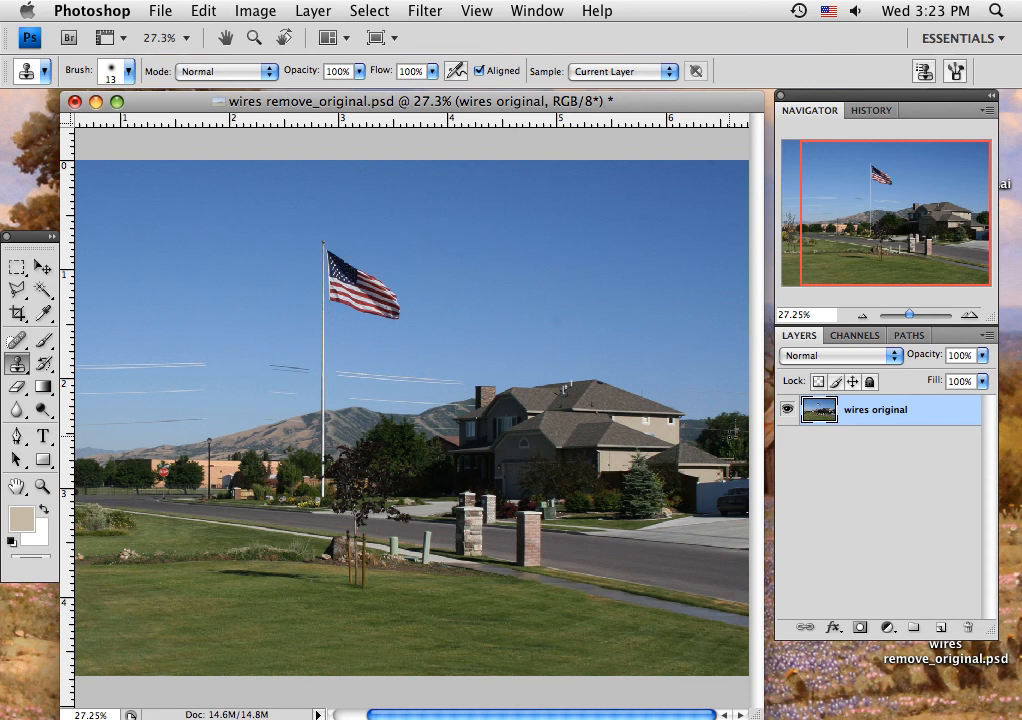
{"action": "left_click_drag", "start_coordinate": [912, 323], "coordinate": [908, 316]}
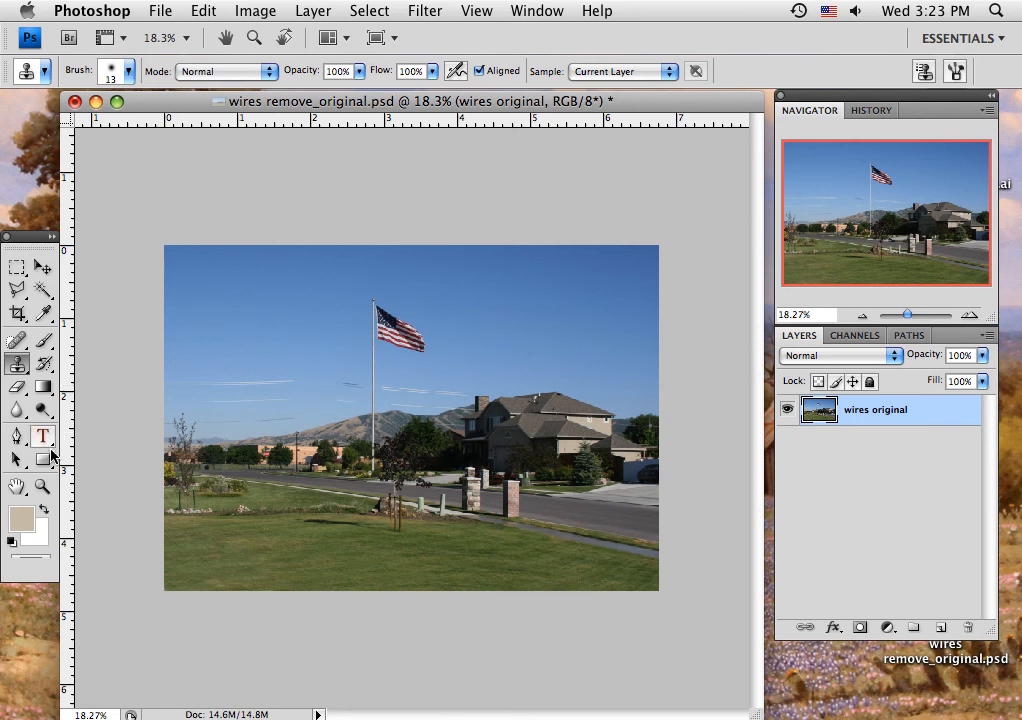
{"action": "key", "text": "z"}
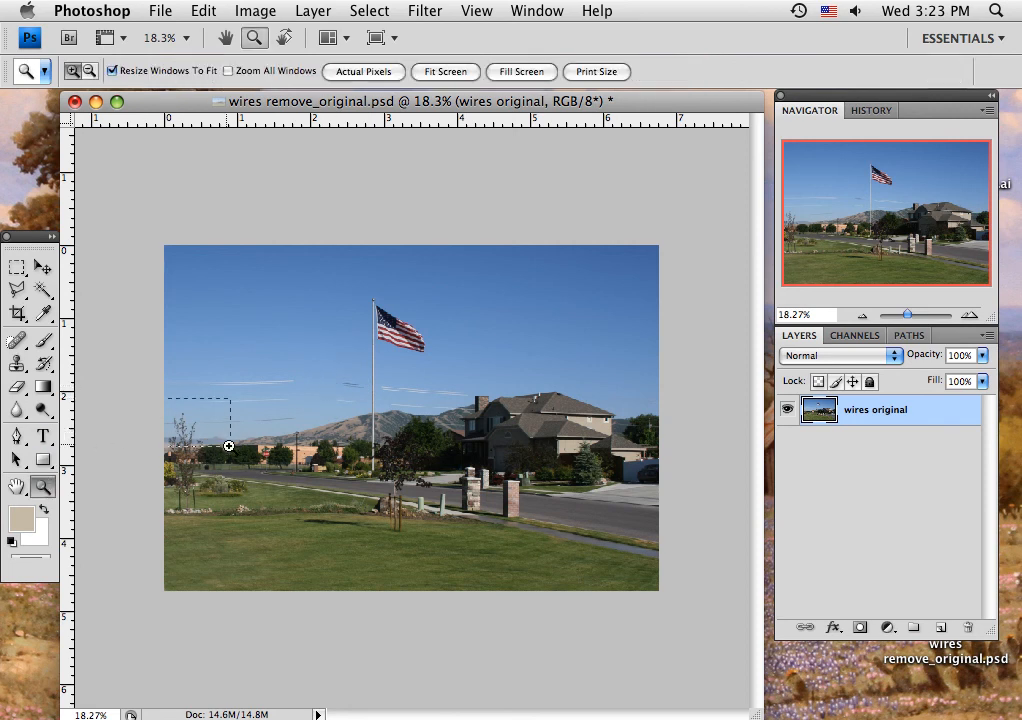
{"action": "left_click_drag", "start_coordinate": [229, 446], "coordinate": [229, 449]}
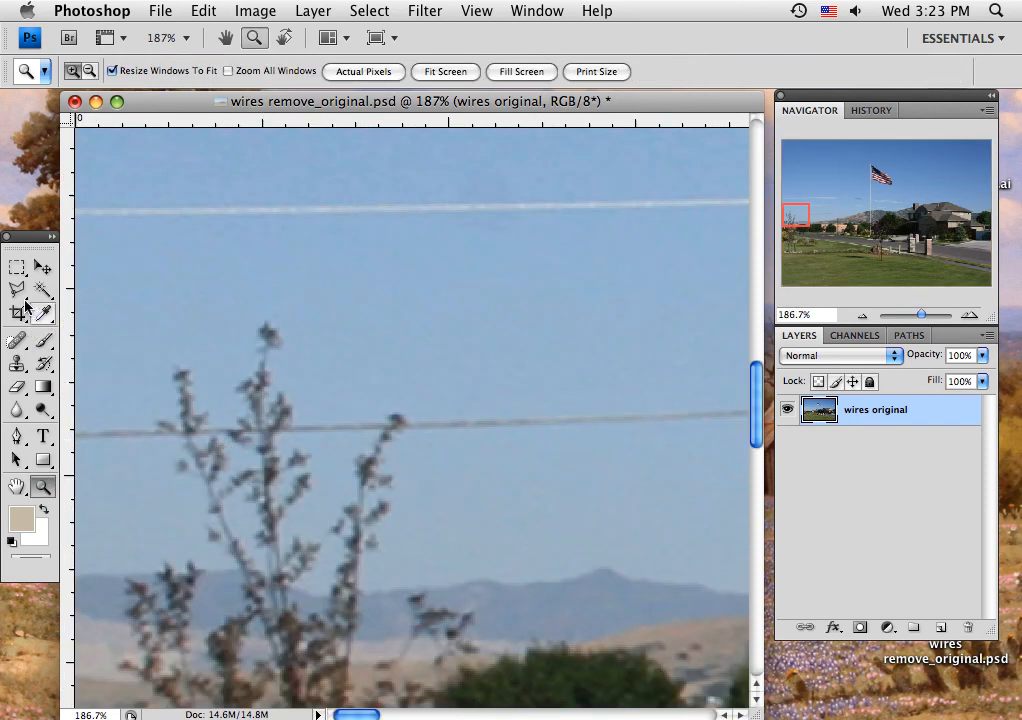
{"action": "left_click", "coordinate": [16, 366]}
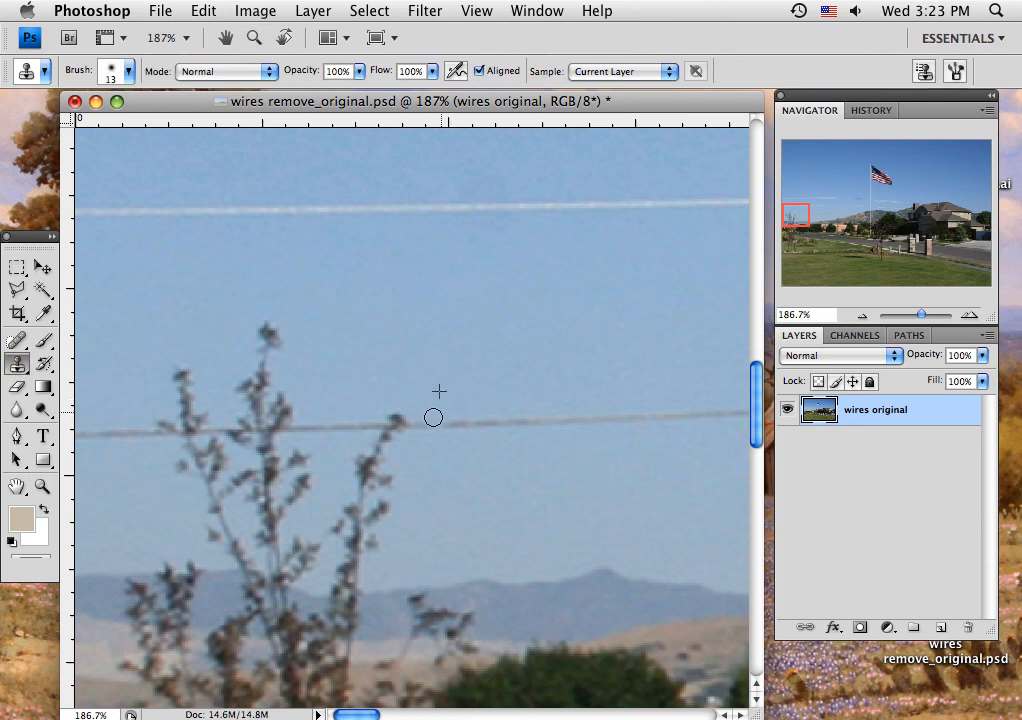
{"action": "mouse_move", "coordinate": [433, 417]}
{"action": "left_mouse_down"}
{"action": "mouse_move", "coordinate": [420, 425]}
{"action": "mouse_move", "coordinate": [454, 425]}
{"action": "mouse_move", "coordinate": [413, 397]}
{"action": "mouse_move", "coordinate": [382, 409]}
{"action": "mouse_move", "coordinate": [383, 422]}
{"action": "mouse_move", "coordinate": [290, 434]}
{"action": "mouse_move", "coordinate": [335, 429]}
{"action": "left_mouse_up"}
{"action": "left_click", "coordinate": [222, 387], "text": "alt"}
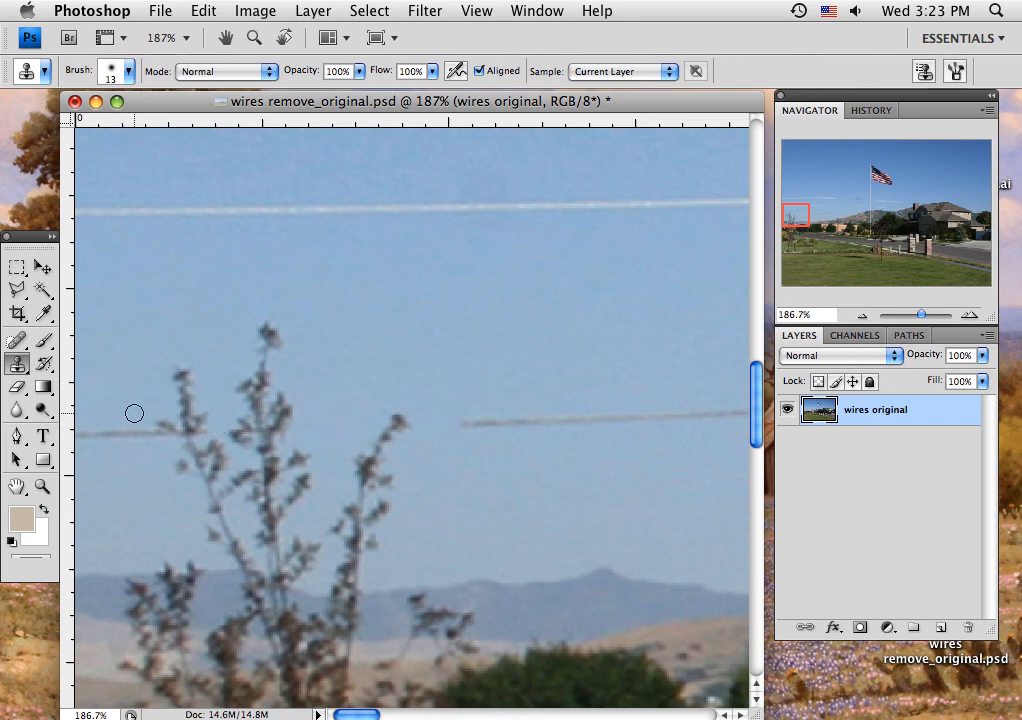
Step: Clone sky over the lowest wire from the small tree to the photo's left edge and over a stretch just right of the tree
{"action": "mouse_move", "coordinate": [134, 413]}
{"action": "left_mouse_down"}
{"action": "mouse_move", "coordinate": [159, 440]}
{"action": "mouse_move", "coordinate": [115, 434]}
{"action": "left_mouse_up"}
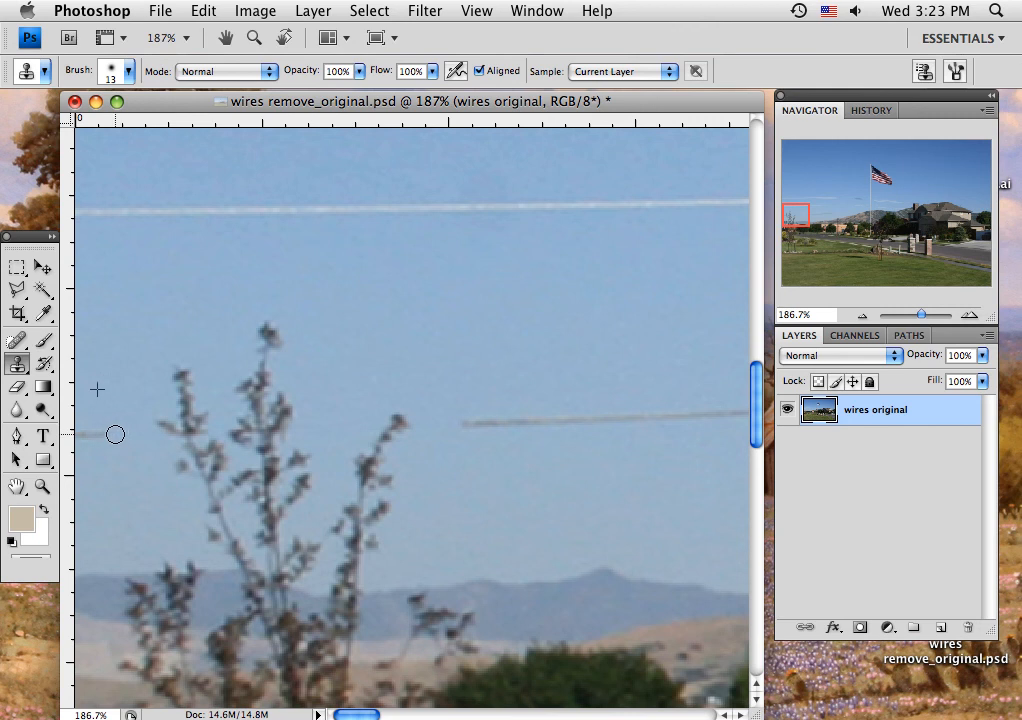
{"action": "left_click", "coordinate": [274, 413], "text": "alt"}
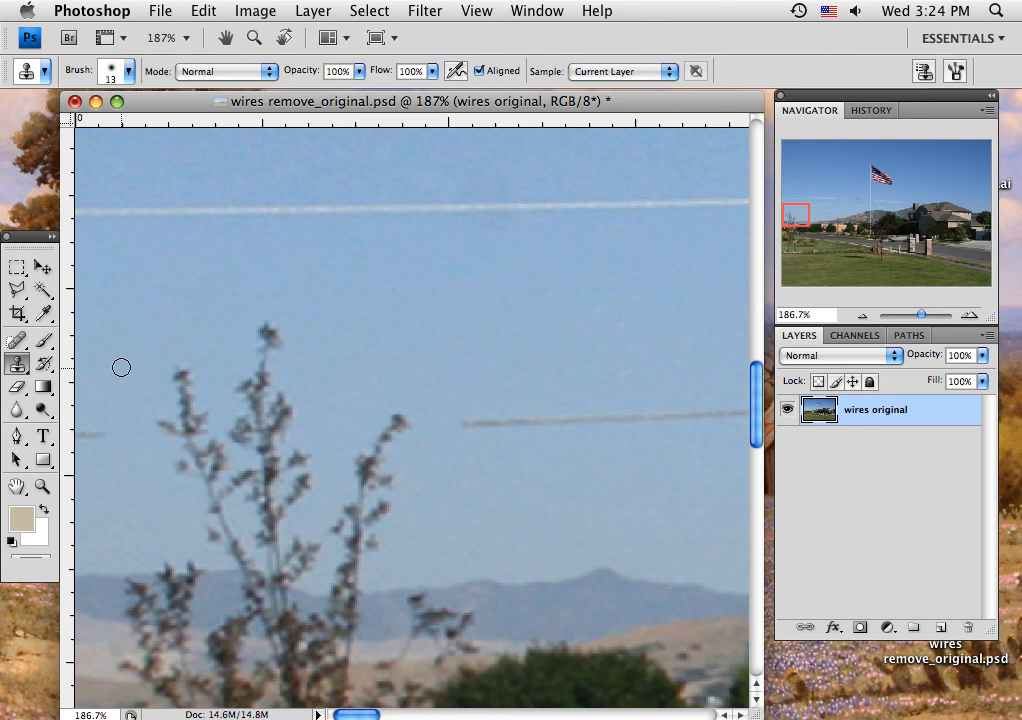
{"action": "left_click_drag", "start_coordinate": [118, 348], "coordinate": [281, 337]}
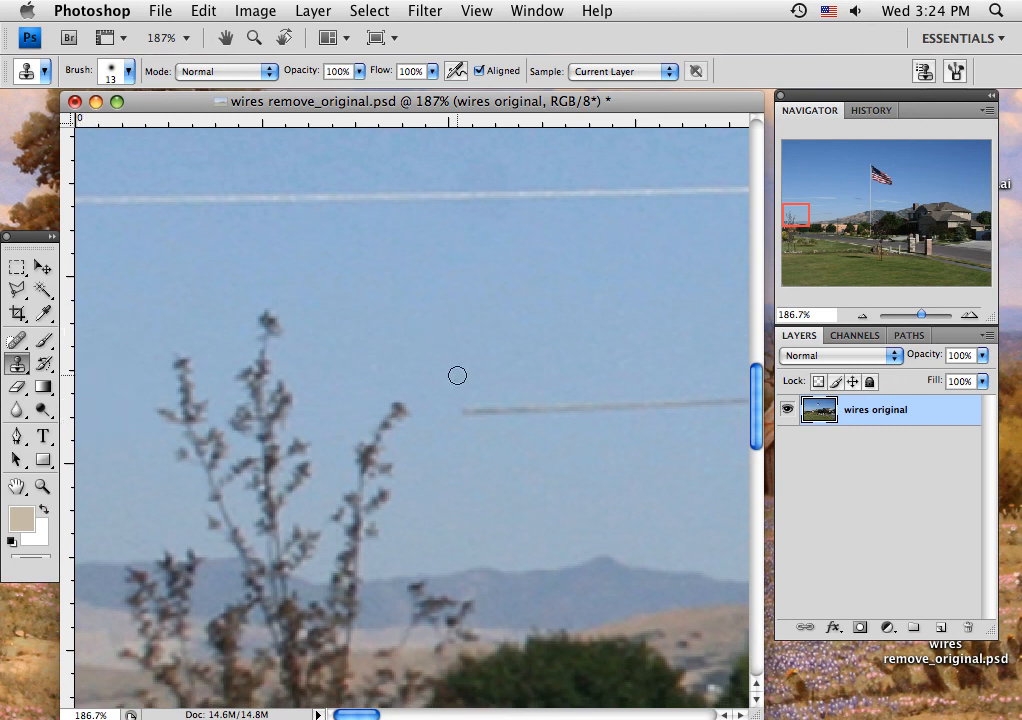
{"action": "mouse_move", "coordinate": [462, 407]}
{"action": "left_mouse_down"}
{"action": "mouse_move", "coordinate": [604, 406]}
{"action": "mouse_move", "coordinate": [557, 407]}
{"action": "left_mouse_up"}
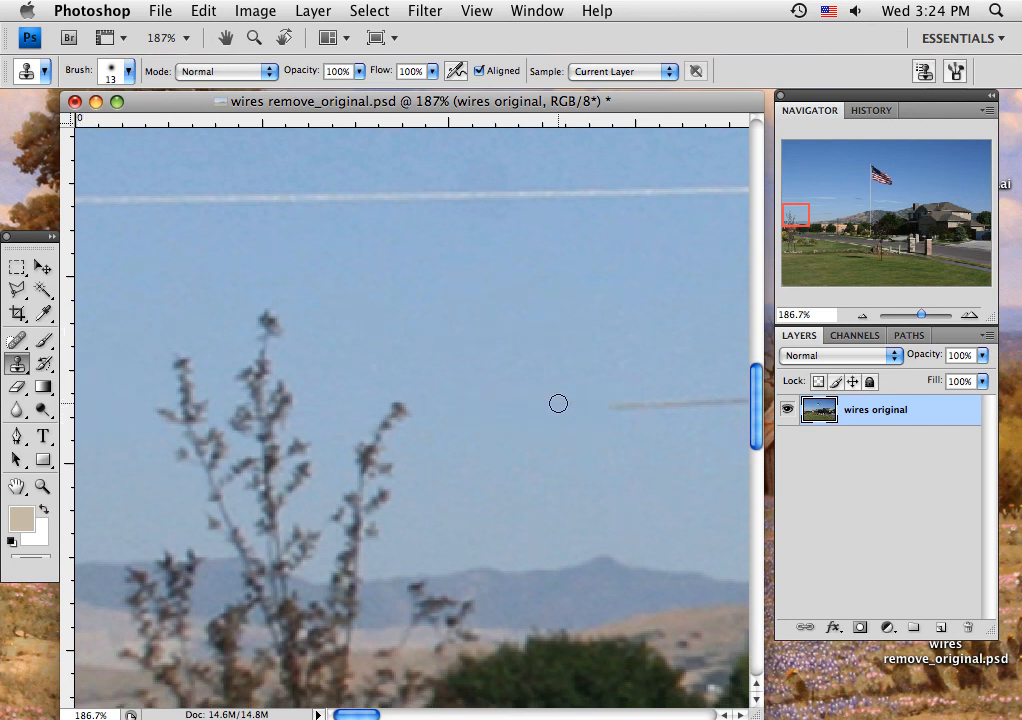
{"action": "left_click_drag", "start_coordinate": [921, 318], "coordinate": [919, 318]}
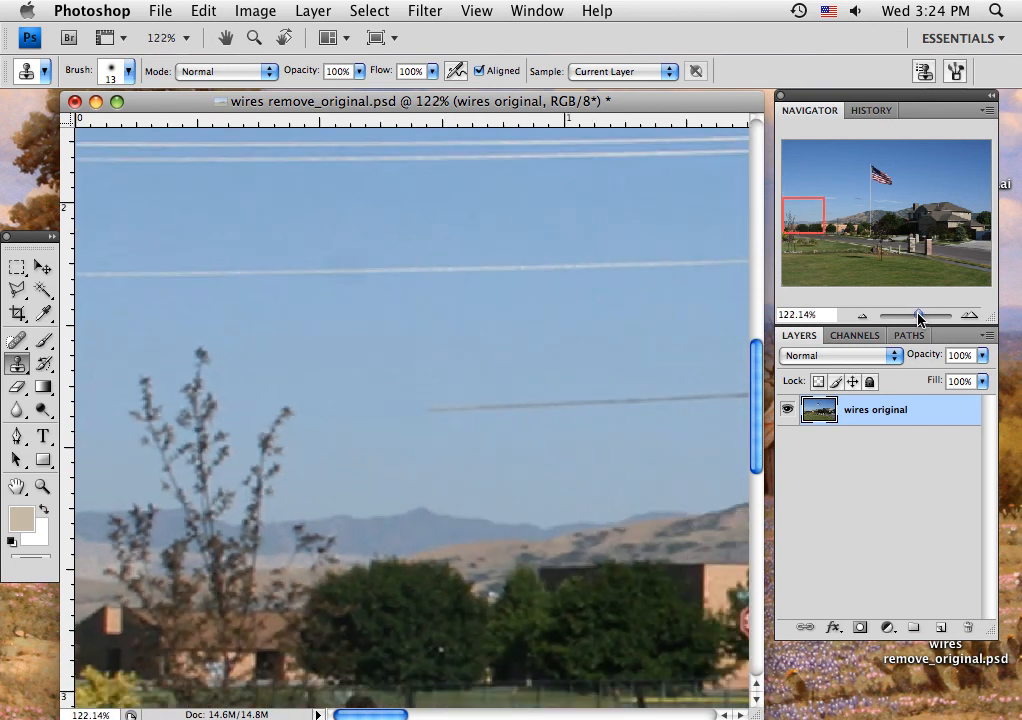
{"action": "left_click_drag", "start_coordinate": [806, 217], "coordinate": [901, 251]}
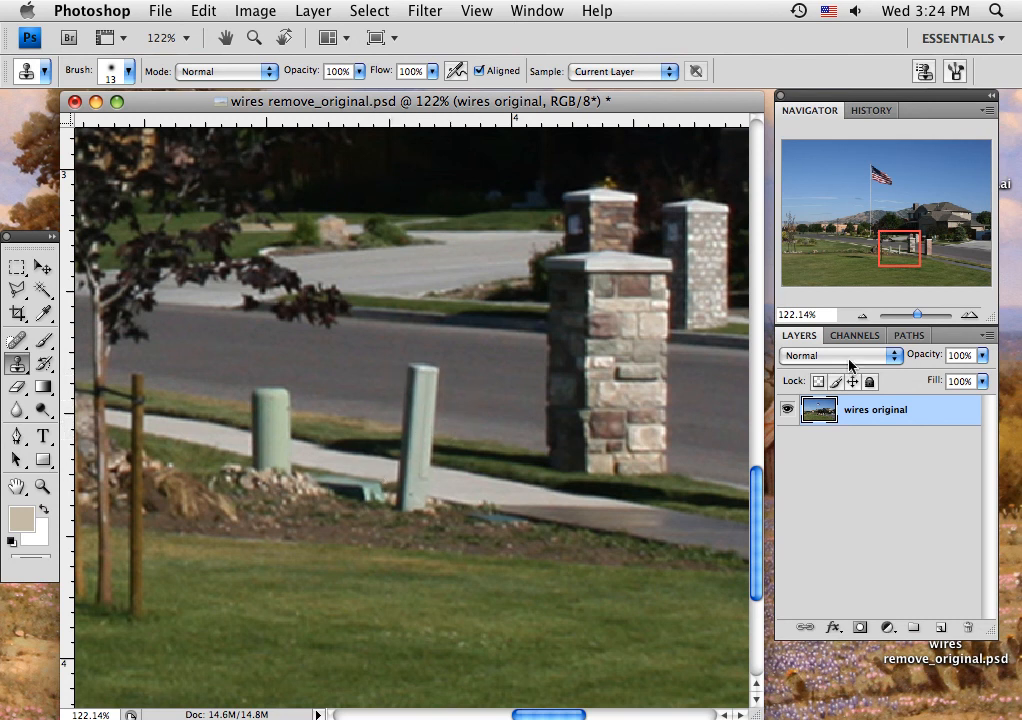
{"action": "left_click_drag", "start_coordinate": [921, 318], "coordinate": [908, 325]}
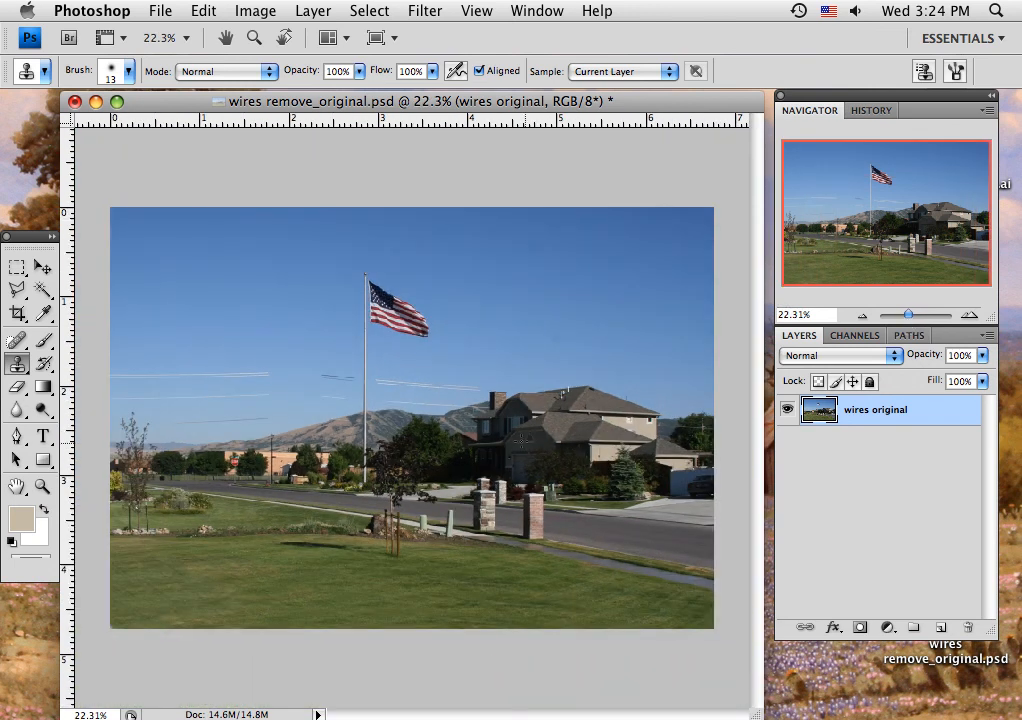